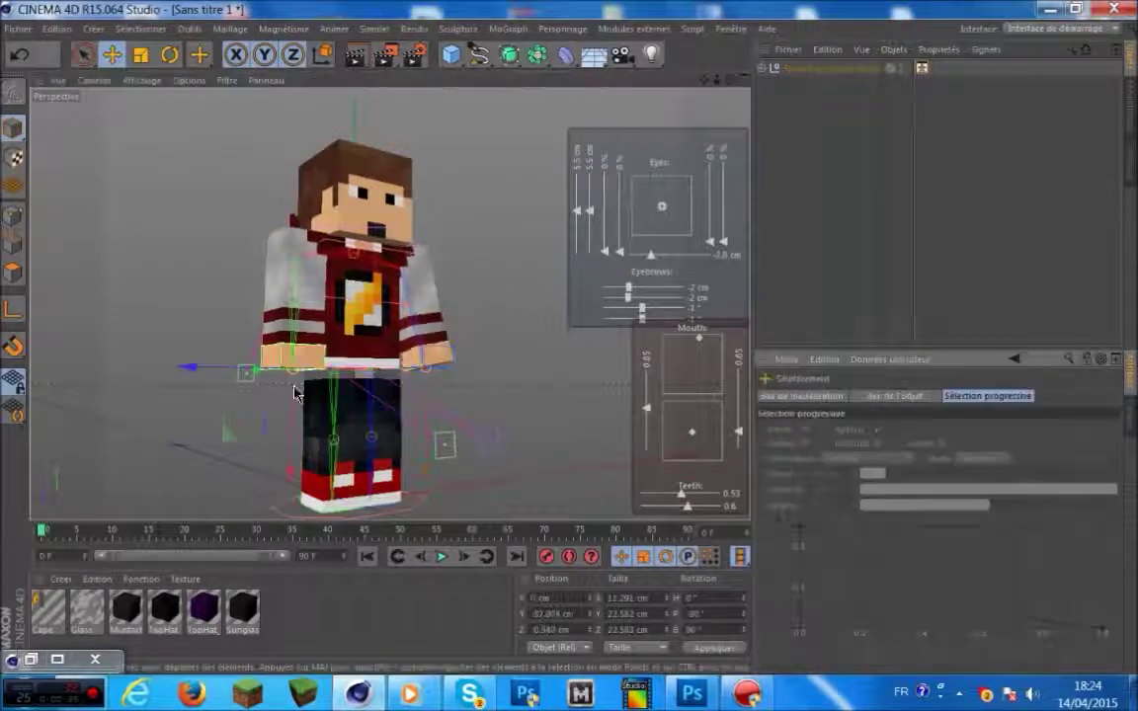
Bend the character's right arm away from the body and spread both feet apart
click(265, 311)
click(172, 56)
drag(272, 374, 351, 331)
click(921, 68)
click(1006, 663)
drag(395, 474, 403, 467)
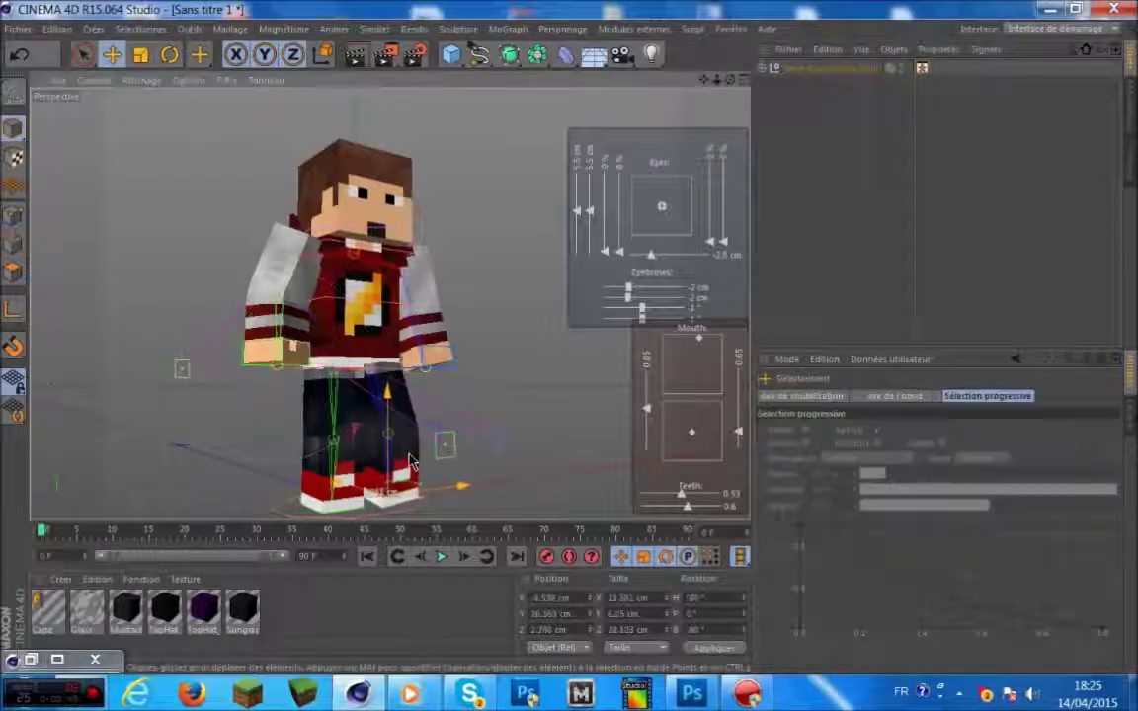
click(288, 411)
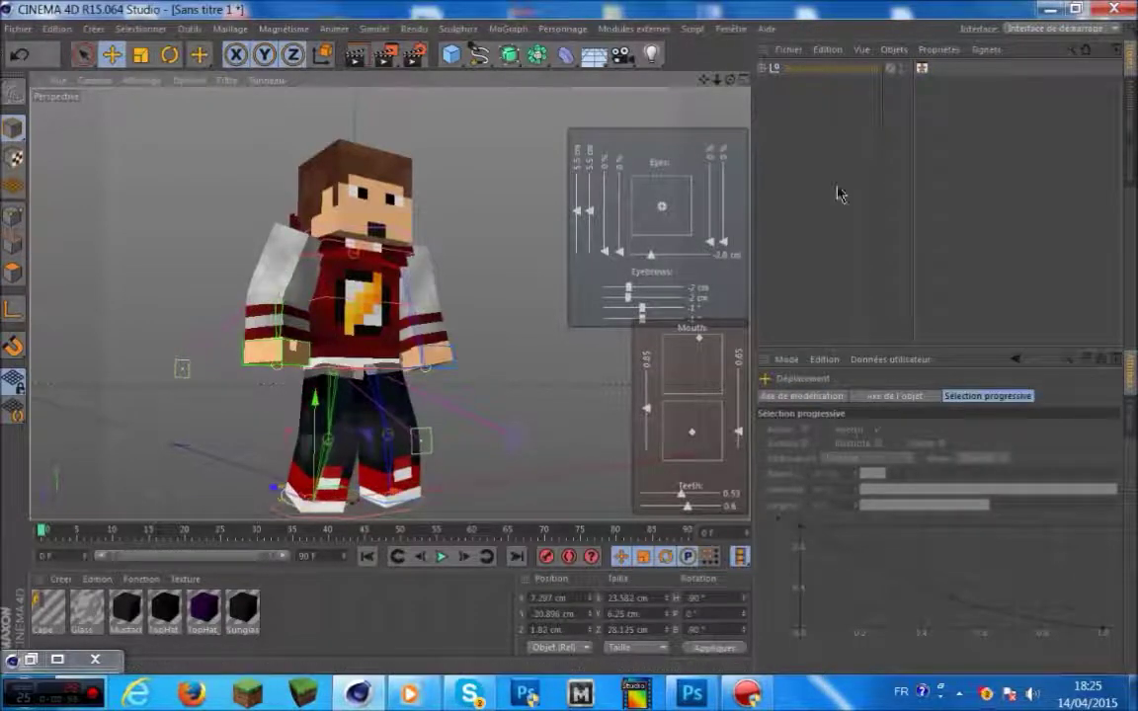
Tilt the character's head upward and enable the sword item in the Steve Rig's user data
key(r)
click(414, 212)
click(830, 68)
scroll(1054, 589, down, 5)
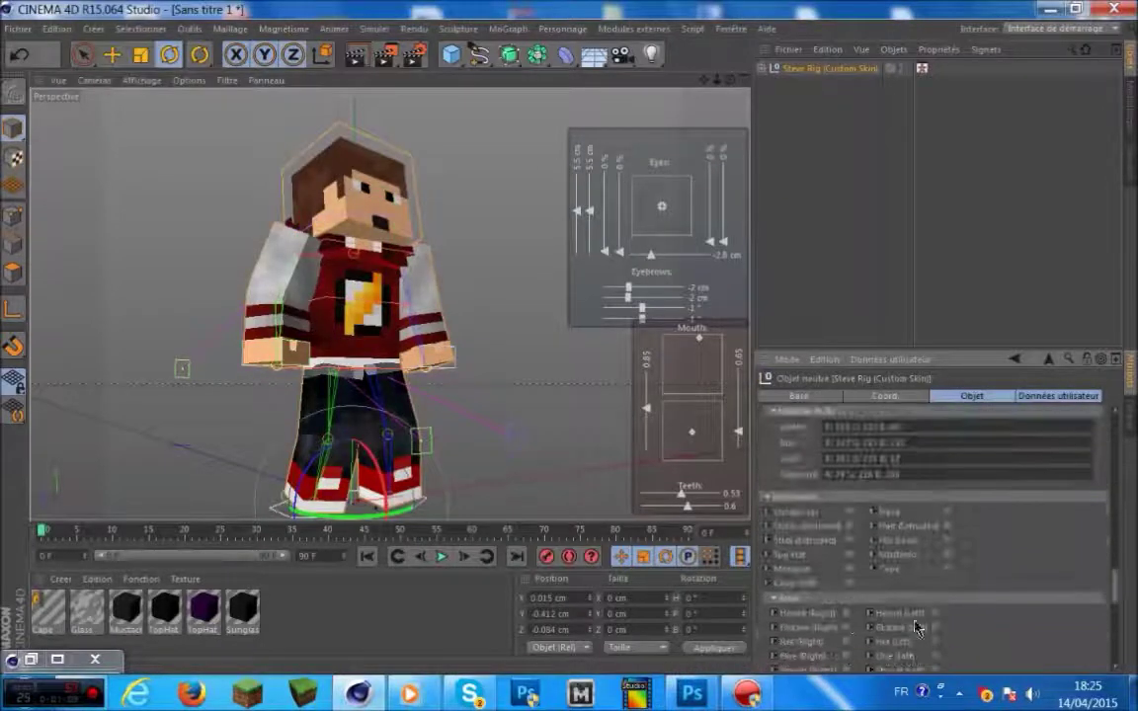
click(846, 622)
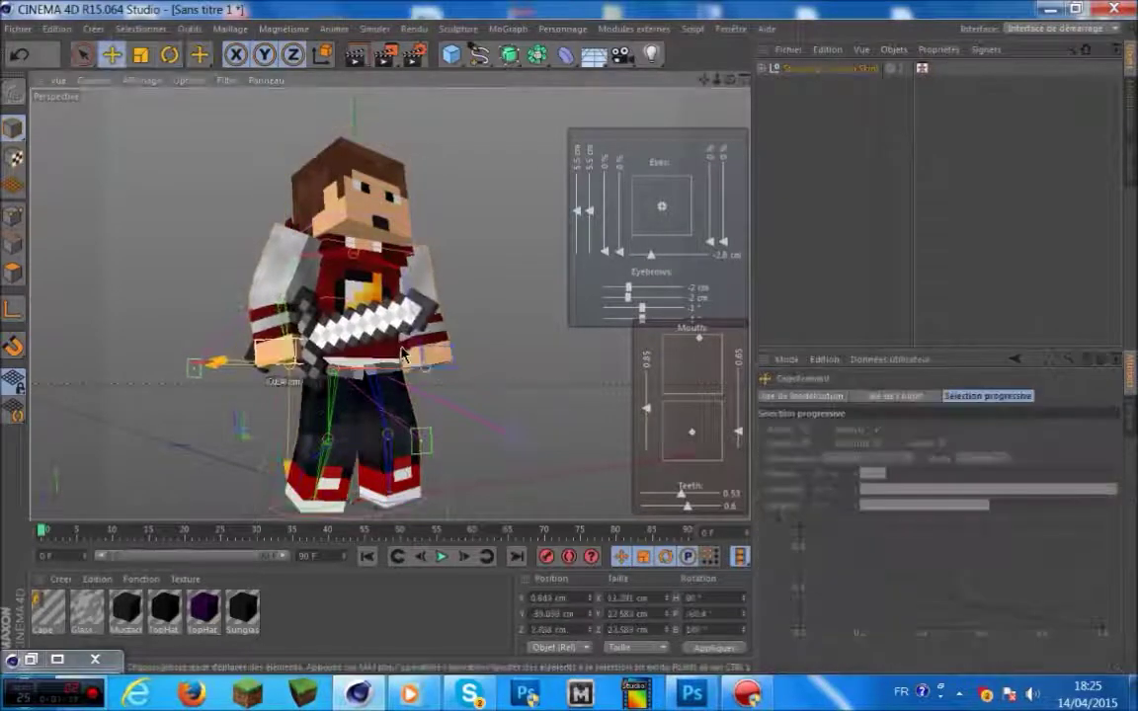
Rotate the character's left hand controller to raise the forearm toward the sword
click(170, 54)
click(427, 361)
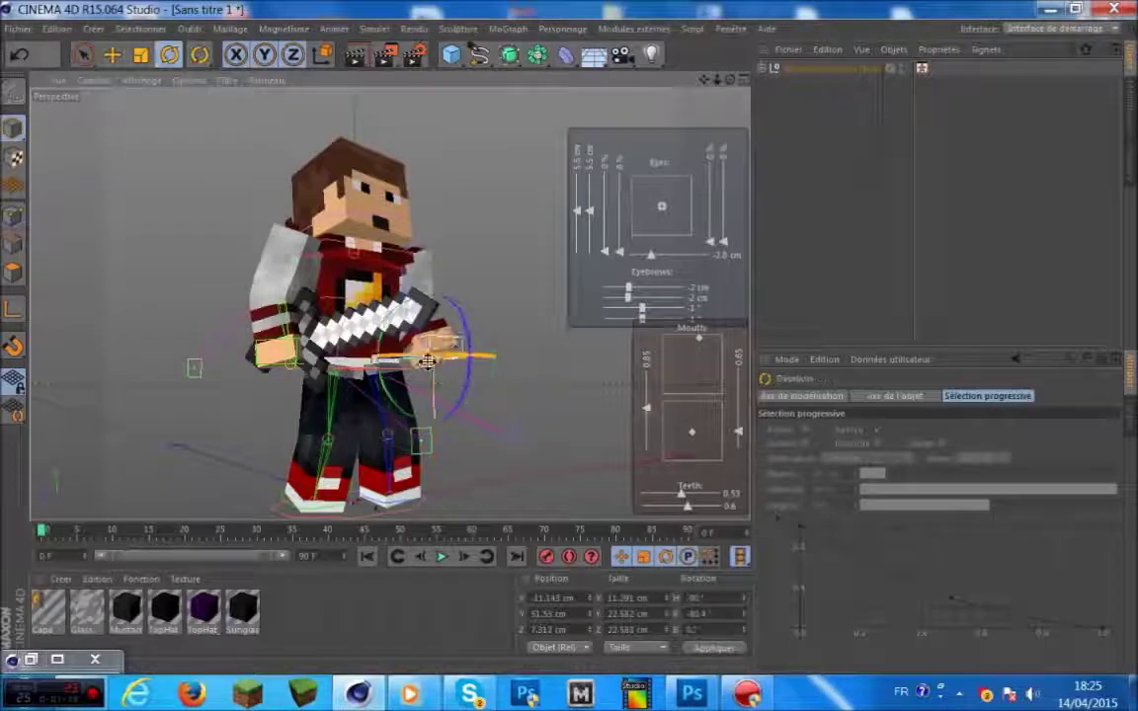
drag(360, 350, 348, 350)
Set the render to save in the Skins GFX folder, with "Pour" and the recipient's name as the file name
drag(730, 80, 770, 65)
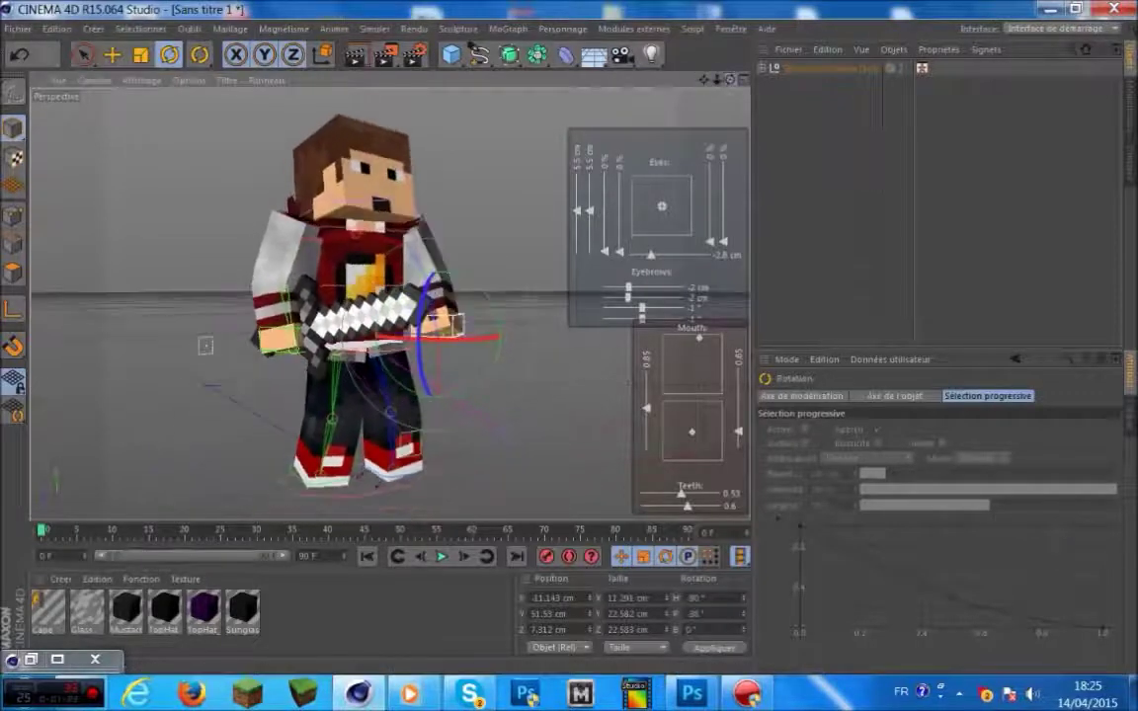
click(414, 54)
click(456, 115)
click(437, 268)
click(718, 99)
text(Pour les)
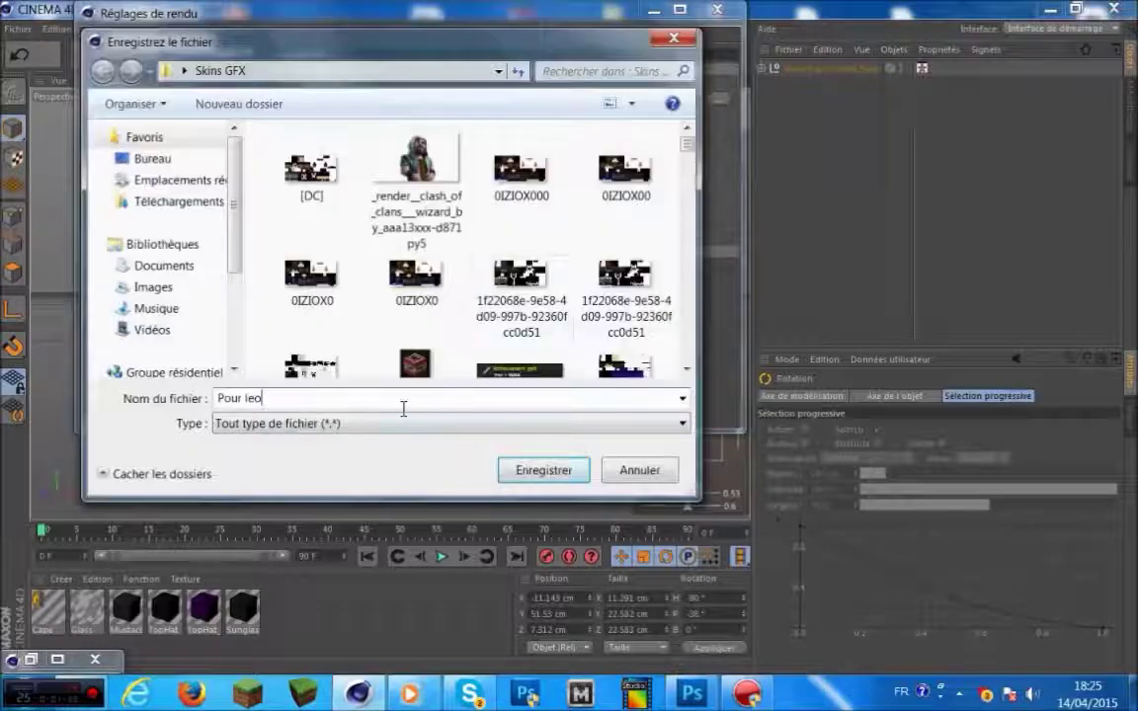
key(Return)
click(137, 111)
click(711, 14)
Render the posed character to the picture viewer and close the viewer
click(389, 56)
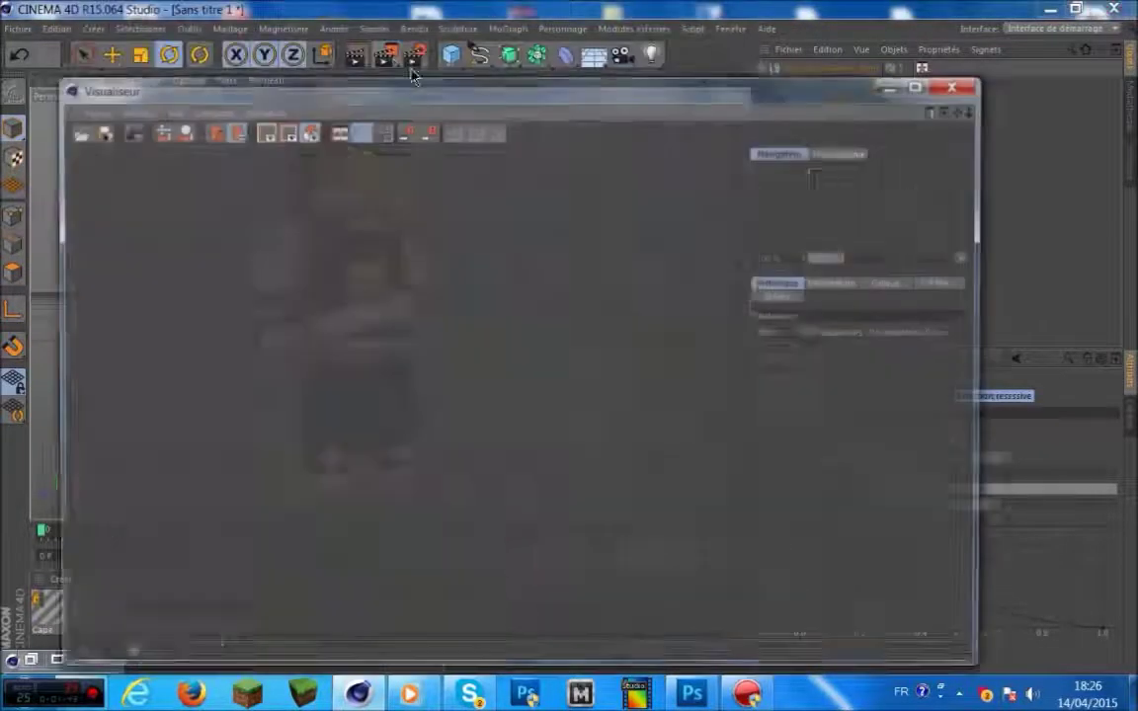
scroll(358, 455, up, 3)
scroll(357, 455, down, 3)
click(957, 87)
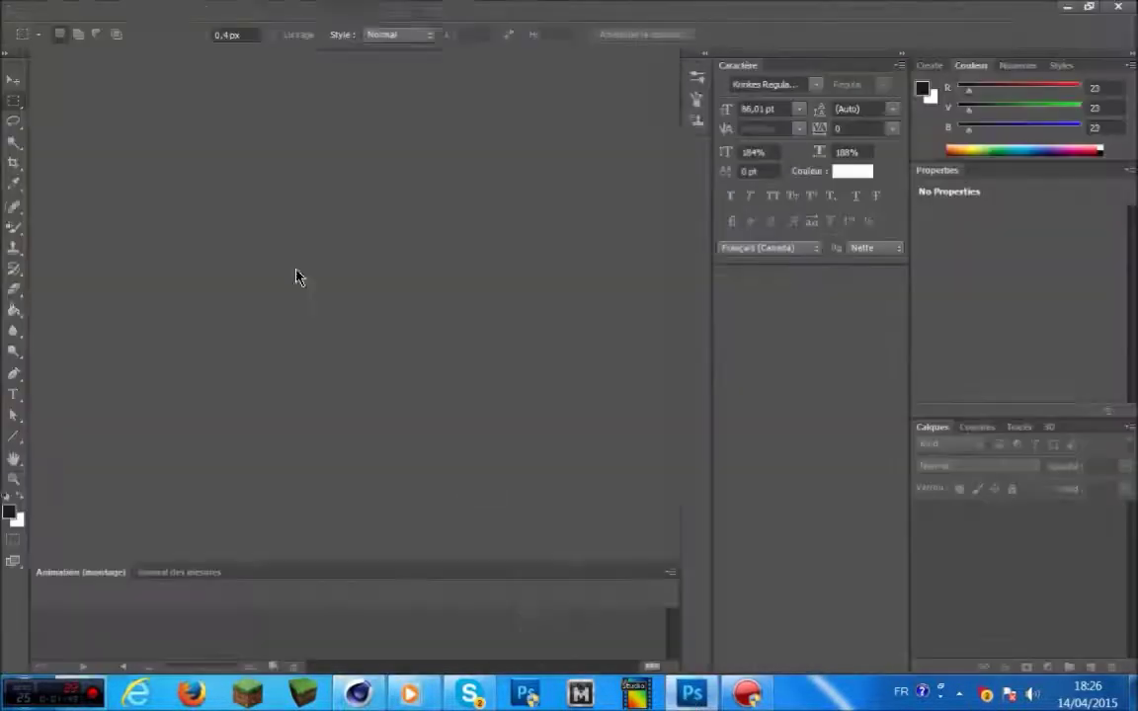
Switch to Photoshop and create a new blank document with a transparent background
click(47, 10)
click(59, 31)
key(Escape)
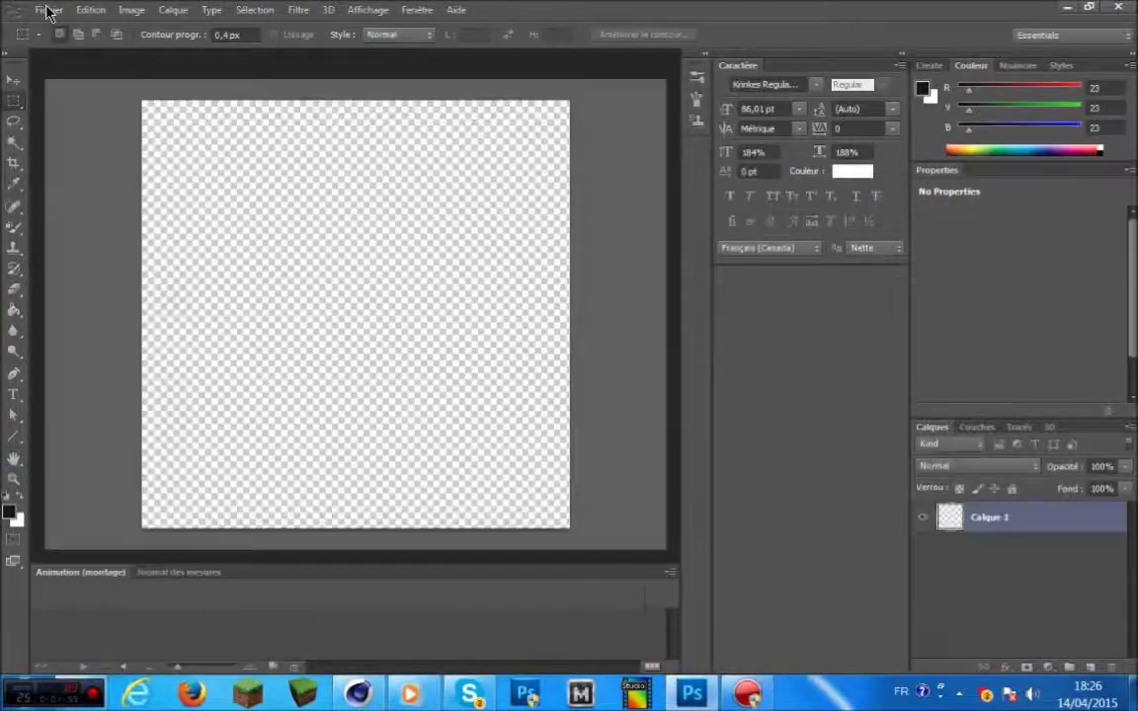
Open the CookiePack.psd resource file
click(47, 10)
click(61, 46)
click(330, 217)
drag(858, 473, 791, 191)
double_click(704, 310)
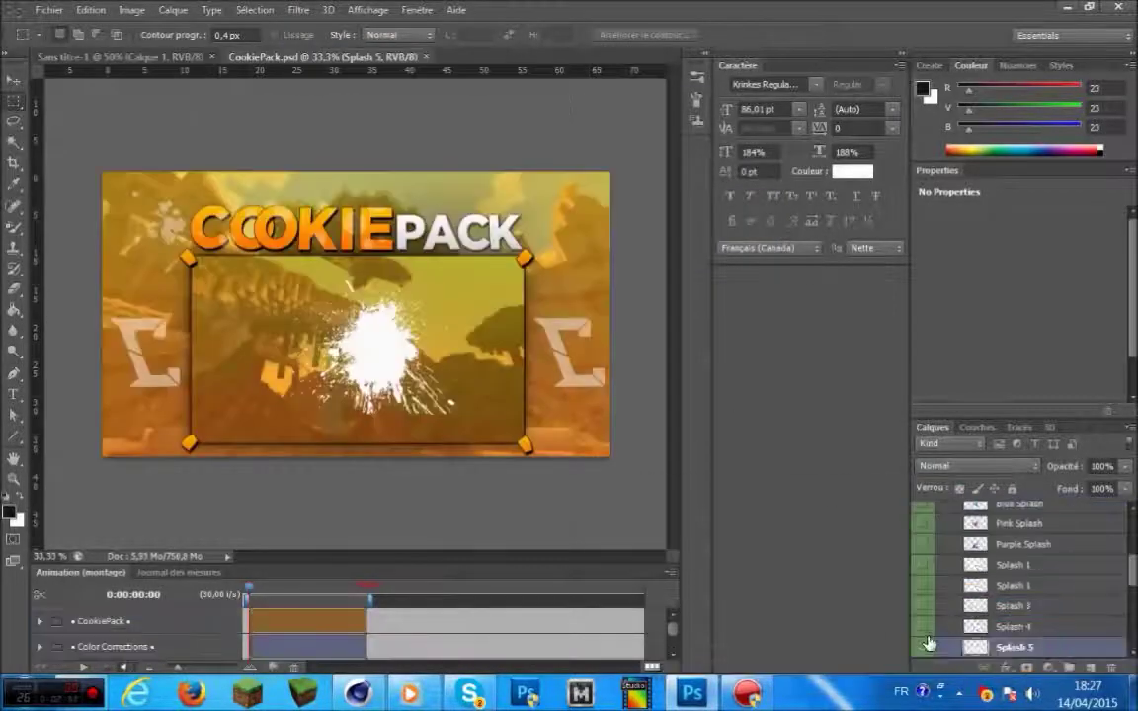
Preview CookiePack's splash, effect and screen layers by toggling their visibility to find a suitable background
click(927, 646)
scroll(929, 642, up, 3)
click(952, 607)
click(940, 551)
click(942, 603)
scroll(928, 619, down, 4)
click(925, 607)
scroll(925, 622, down, 1)
click(925, 627)
scroll(927, 629, down, 1)
click(927, 628)
scroll(927, 629, down, 1)
click(927, 629)
scroll(927, 629, down, 2)
drag(927, 633, 925, 627)
Duplicate the Screen 17 layer into the Sans titre-1 document
right_click(925, 627)
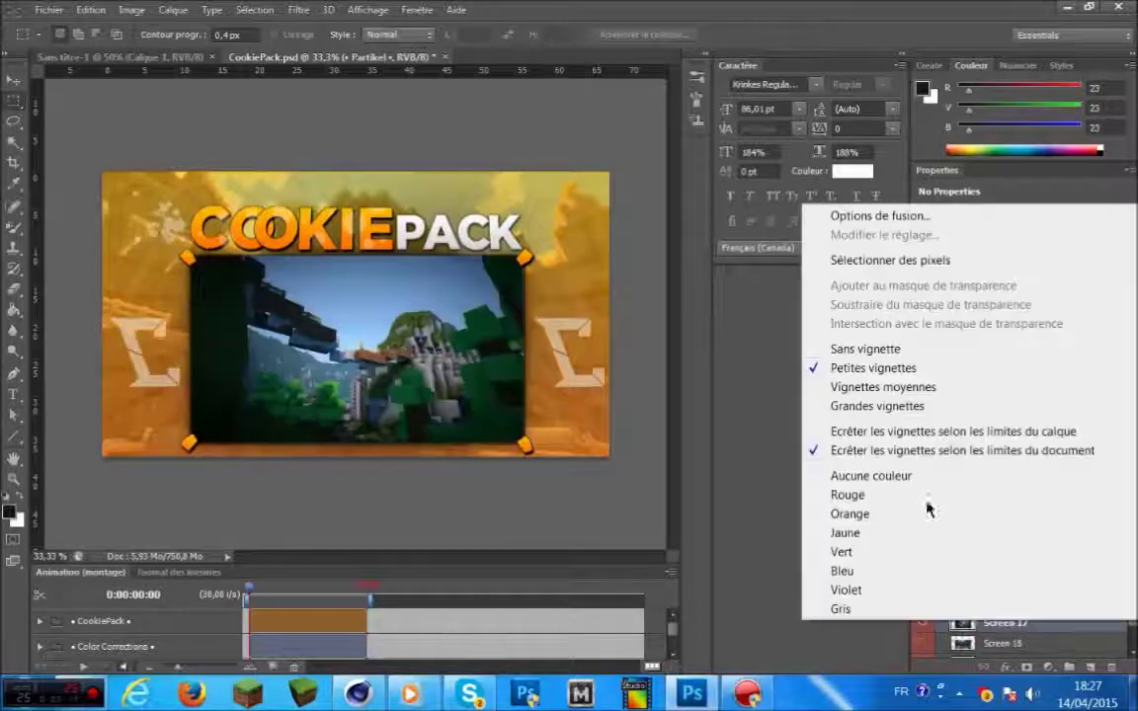
right_click(1008, 623)
click(924, 79)
click(751, 317)
click(673, 333)
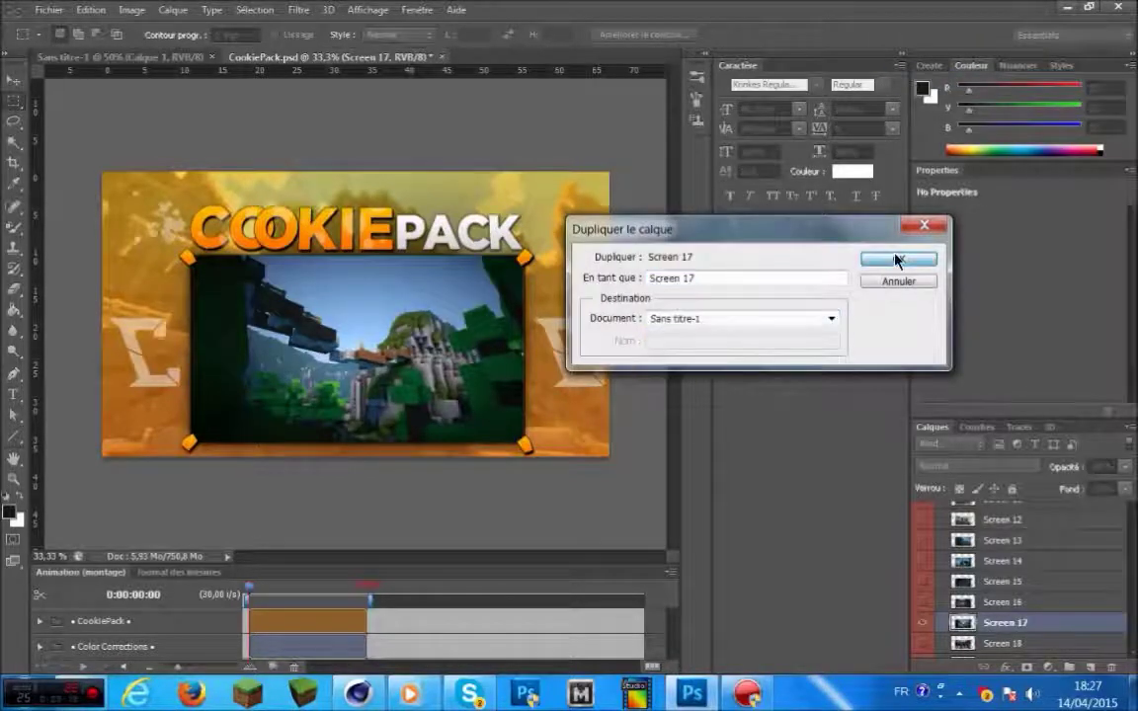
click(895, 257)
Move and enlarge the Screen 17 image in Sans titre-1 so it covers the whole canvas
click(14, 80)
click(74, 57)
drag(461, 333, 307, 302)
key(ctrl+t)
drag(608, 186, 700, 85)
drag(106, 478, 116, 524)
key(Return)
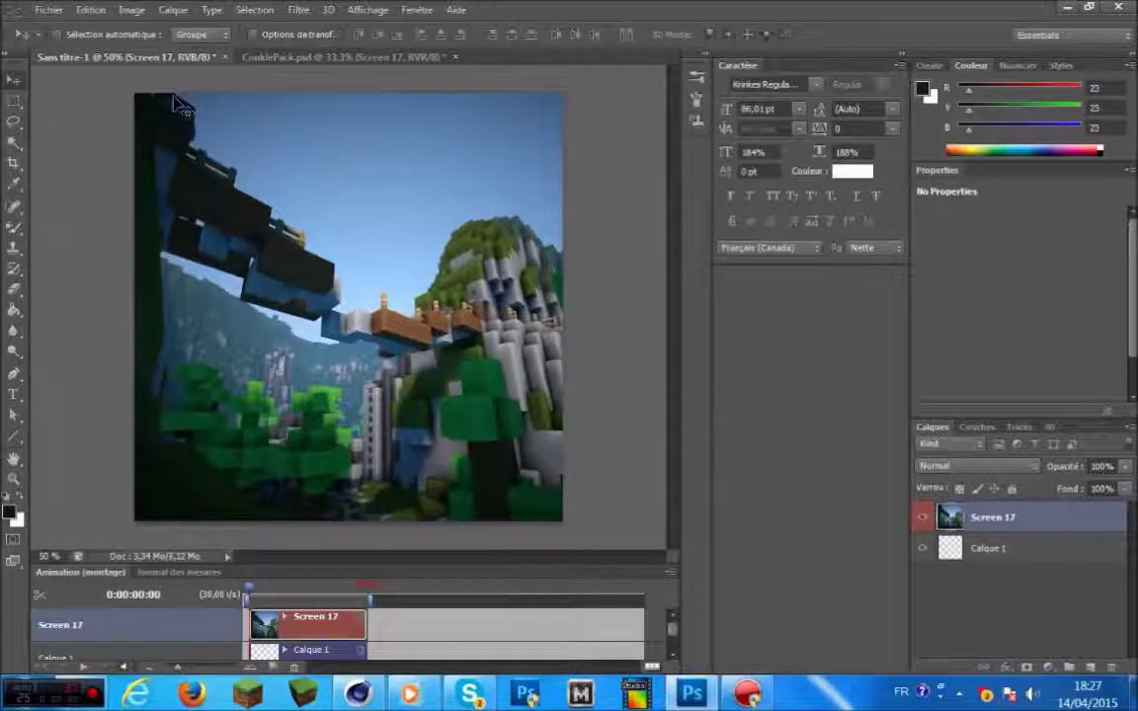
click(299, 10)
mouse_move(395, 210)
click(617, 308)
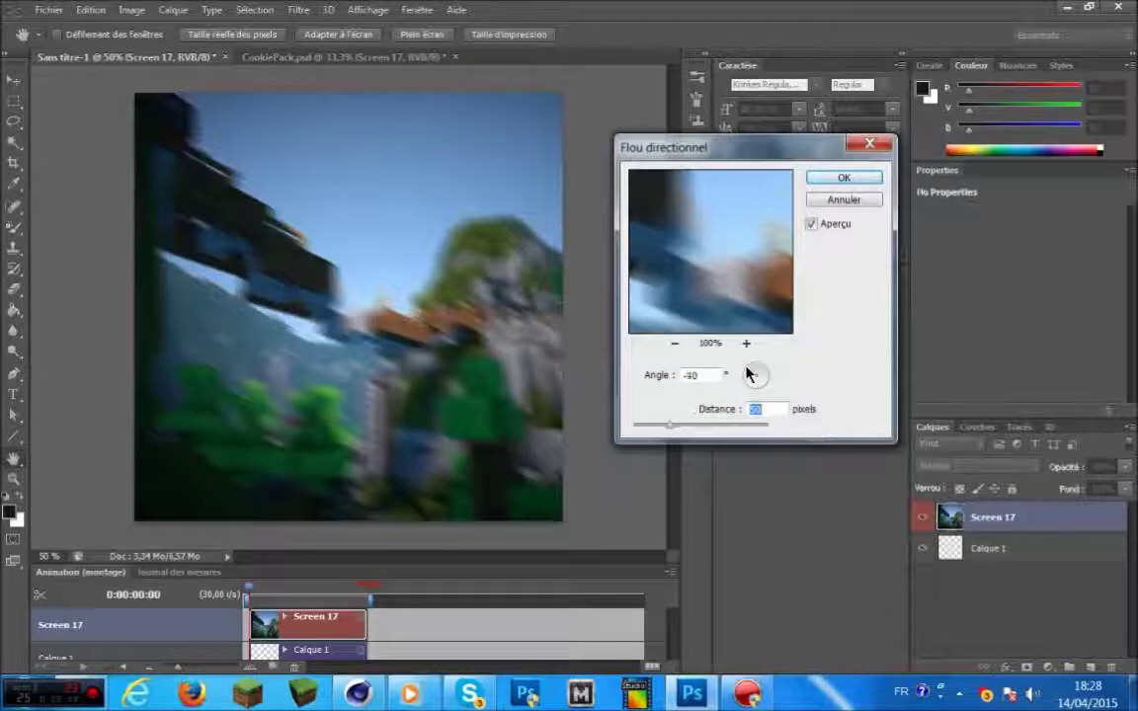
key(Escape)
Apply a radial blur to the Screen 17 background layer
click(298, 10)
mouse_move(361, 210)
mouse_move(606, 328)
click(790, 422)
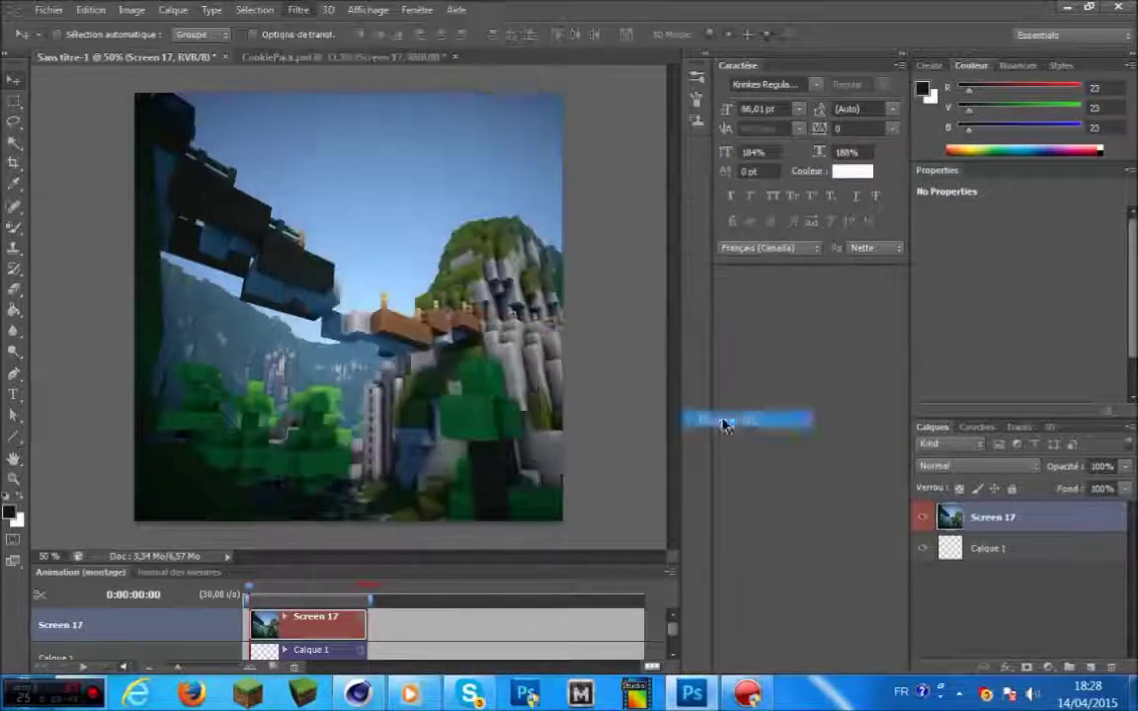
click(620, 193)
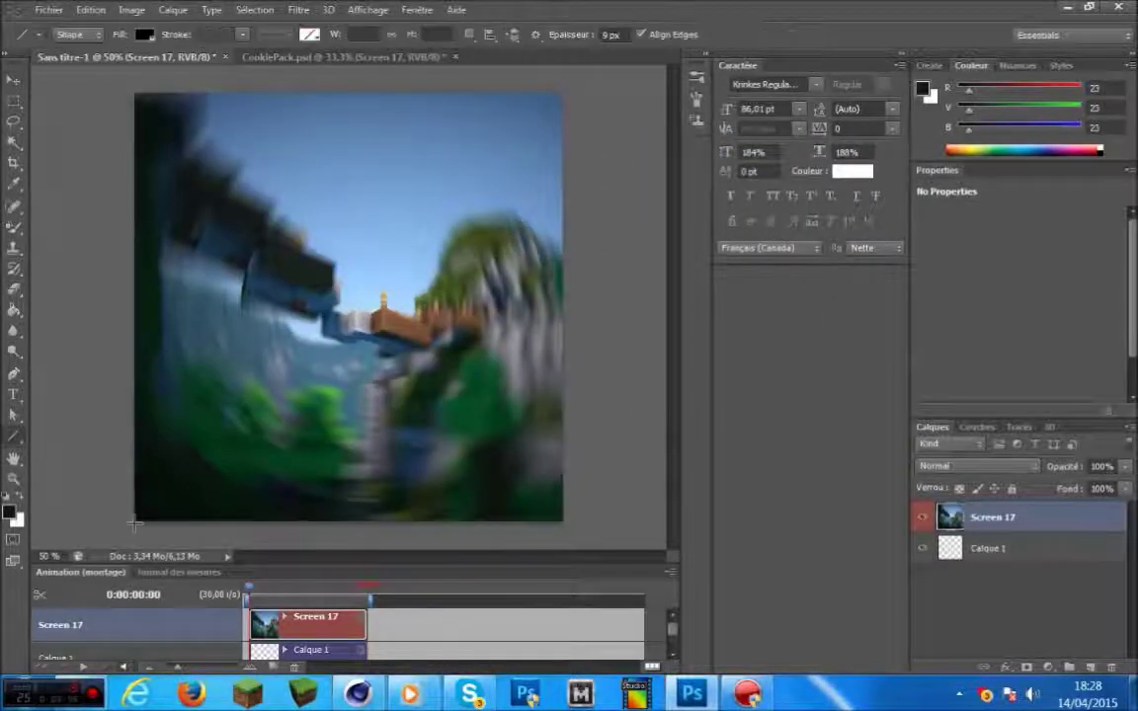
Draw 9 px black lines along all four canvas edges and merge the four shape layers into one
drag(134, 90, 135, 89)
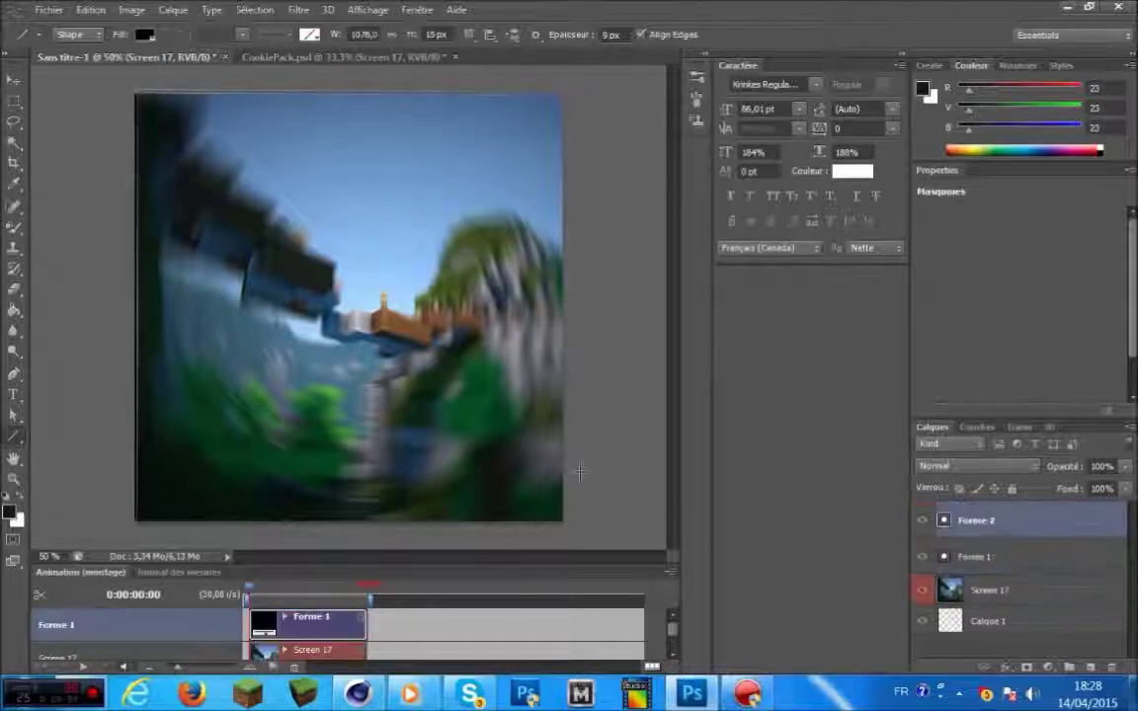
drag(557, 92, 559, 520)
drag(137, 518, 137, 519)
shift+click(958, 596)
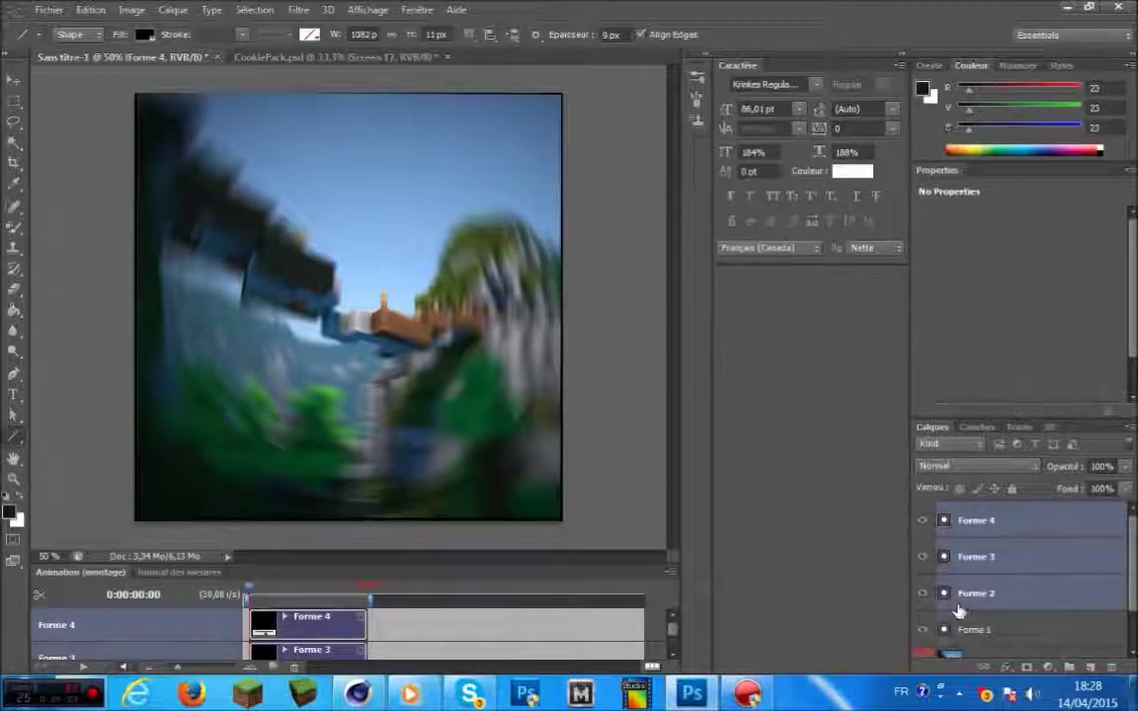
shift+click(961, 630)
key(ctrl+e)
Add a black outside stroke at 100% opacity to the merged frame layer to thicken the border
right_click(969, 521)
click(808, 86)
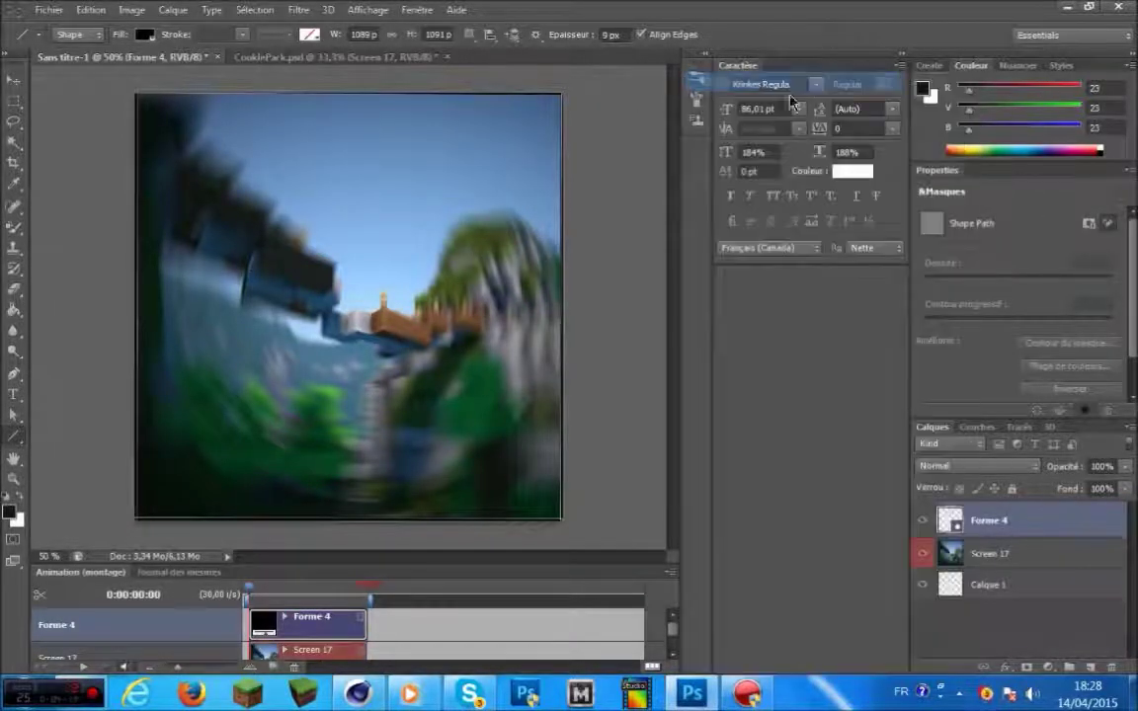
click(487, 506)
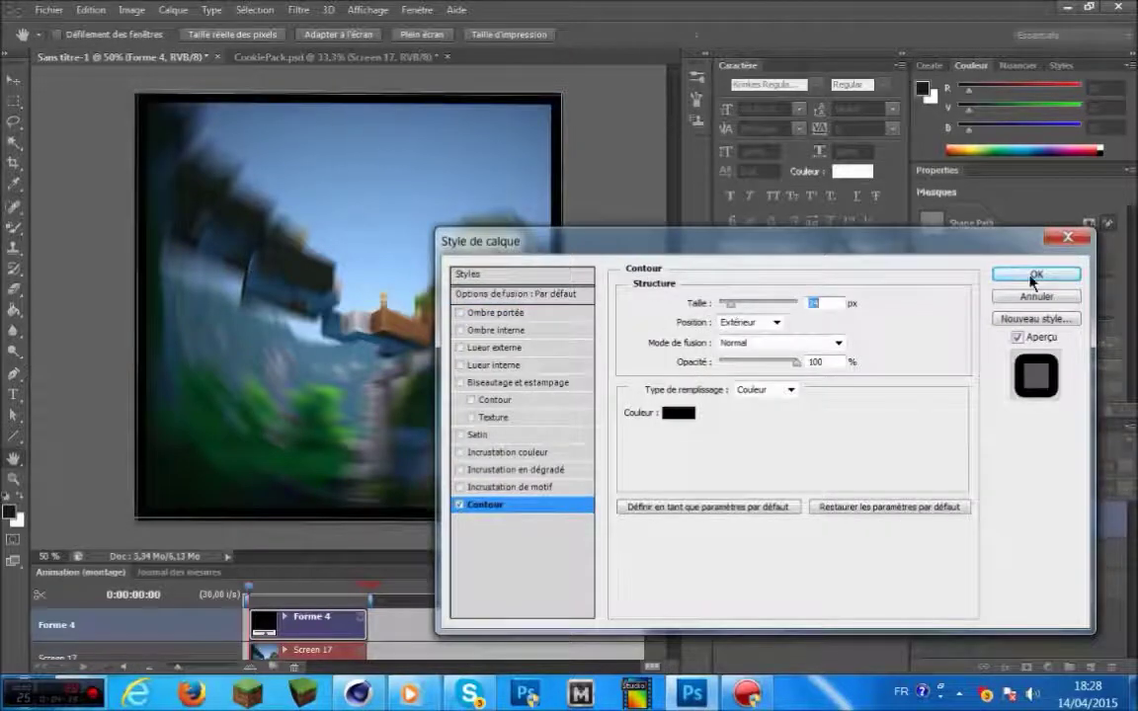
click(1036, 274)
Place the saved character render from the Skins GFX folder into the document
click(49, 10)
click(64, 333)
drag(875, 172, 877, 532)
double_click(445, 280)
drag(874, 143, 836, 352)
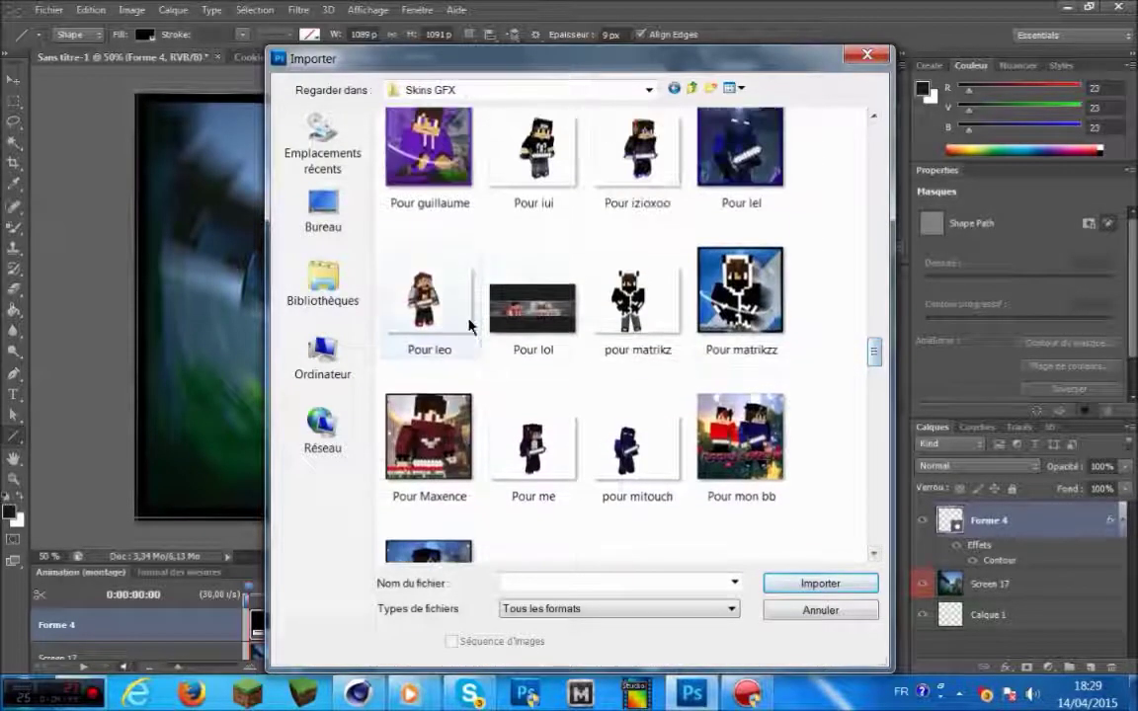
double_click(459, 321)
Enlarge the placed character and position it so the head and torso fill the frame
drag(508, 187, 742, 36)
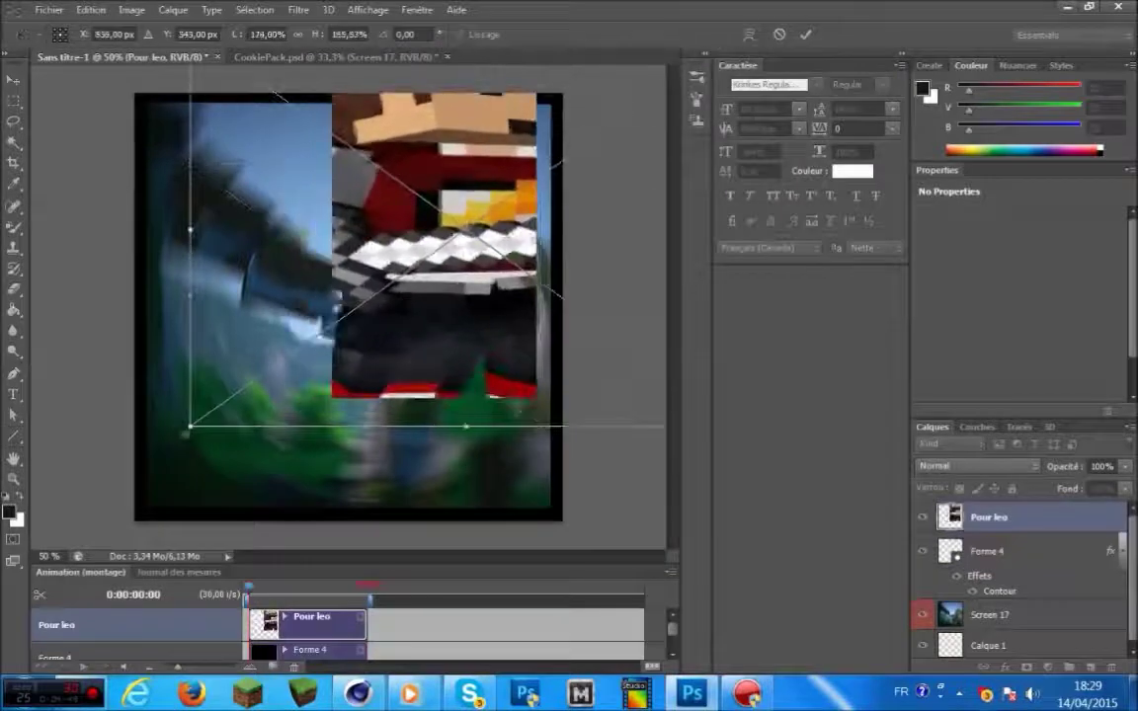
drag(189, 427, 101, 522)
click(14, 82)
drag(392, 234, 221, 411)
key(ctrl+t)
drag(571, 213, 623, 176)
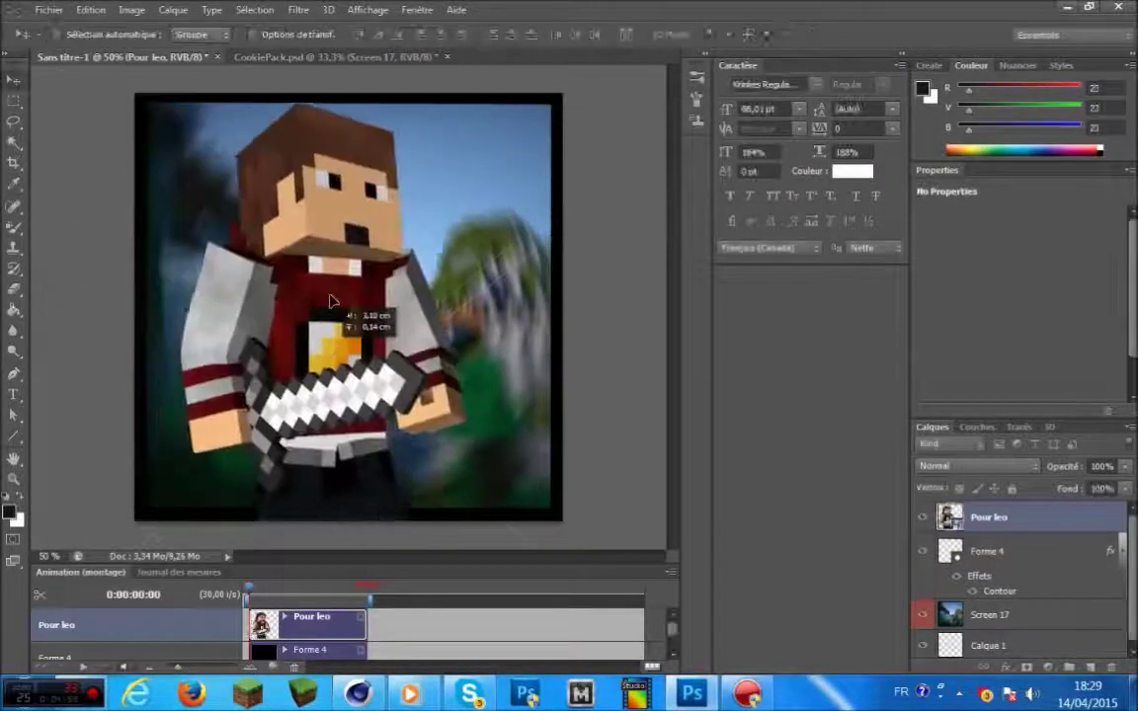
Duplicate the character layer three times and apply the Poster Edges filter to the topmost copy
key(ctrl+j)
key(ctrl+j)
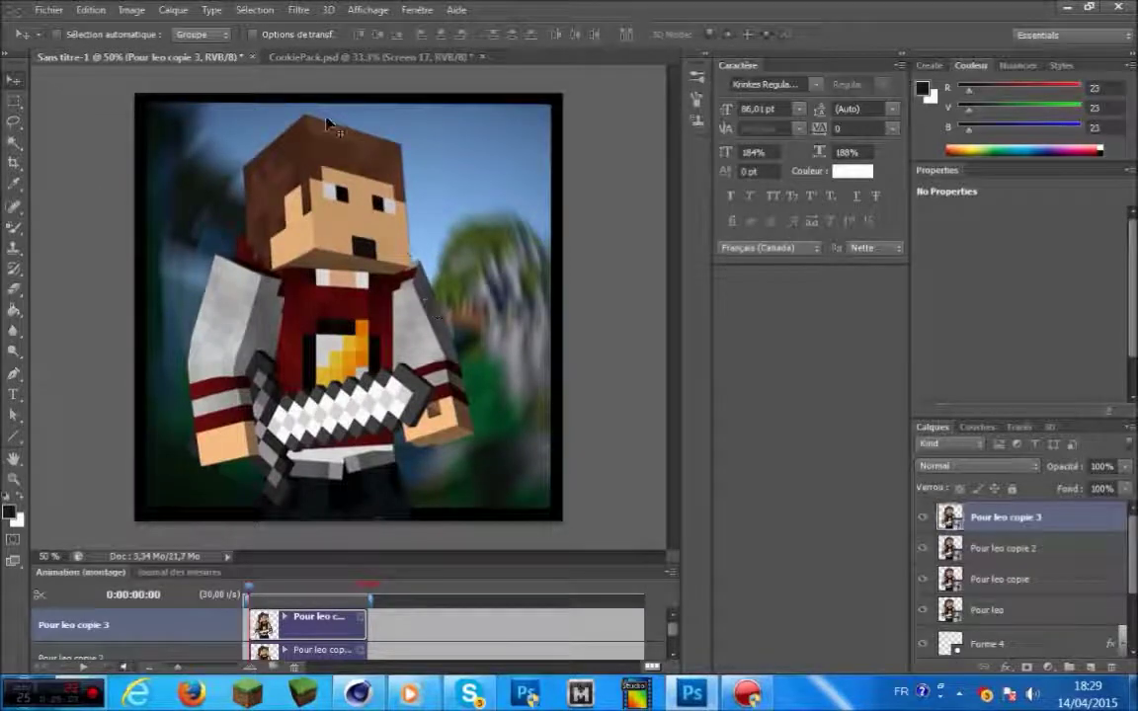
click(297, 10)
mouse_move(336, 191)
click(593, 226)
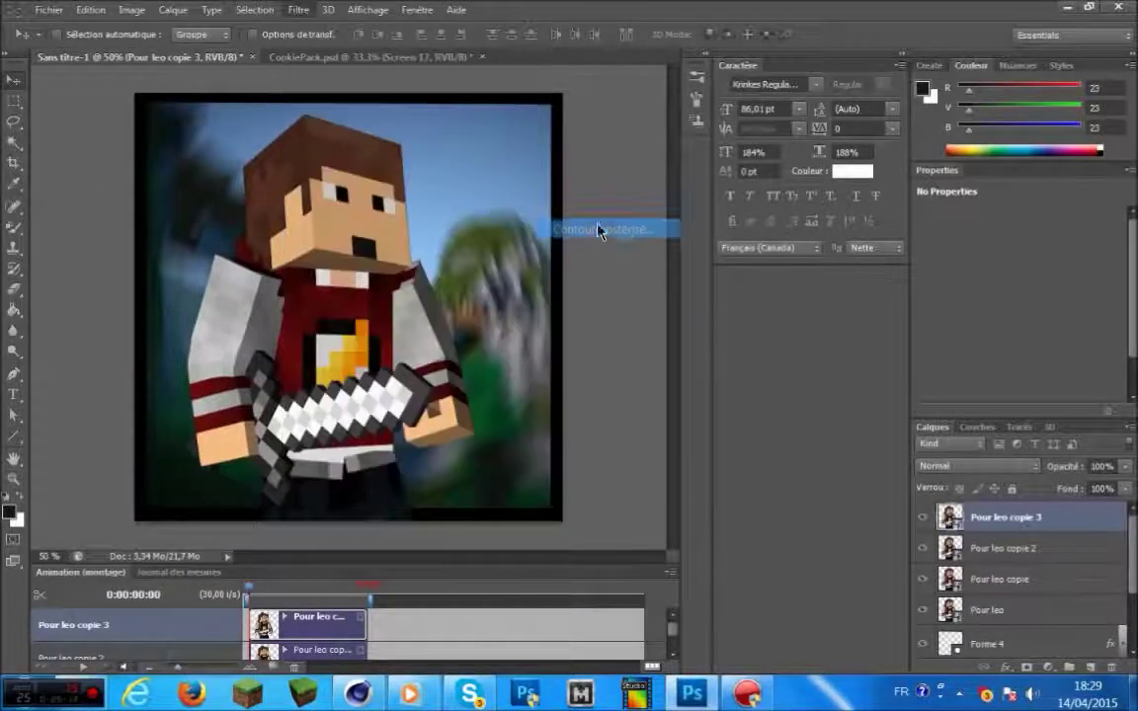
click(998, 45)
Erase parts of the poster-edged top copy over the character's head and body with a size 68 eraser
click(206, 242)
click(484, 261)
right_click(500, 261)
drag(667, 341, 520, 340)
click(420, 221)
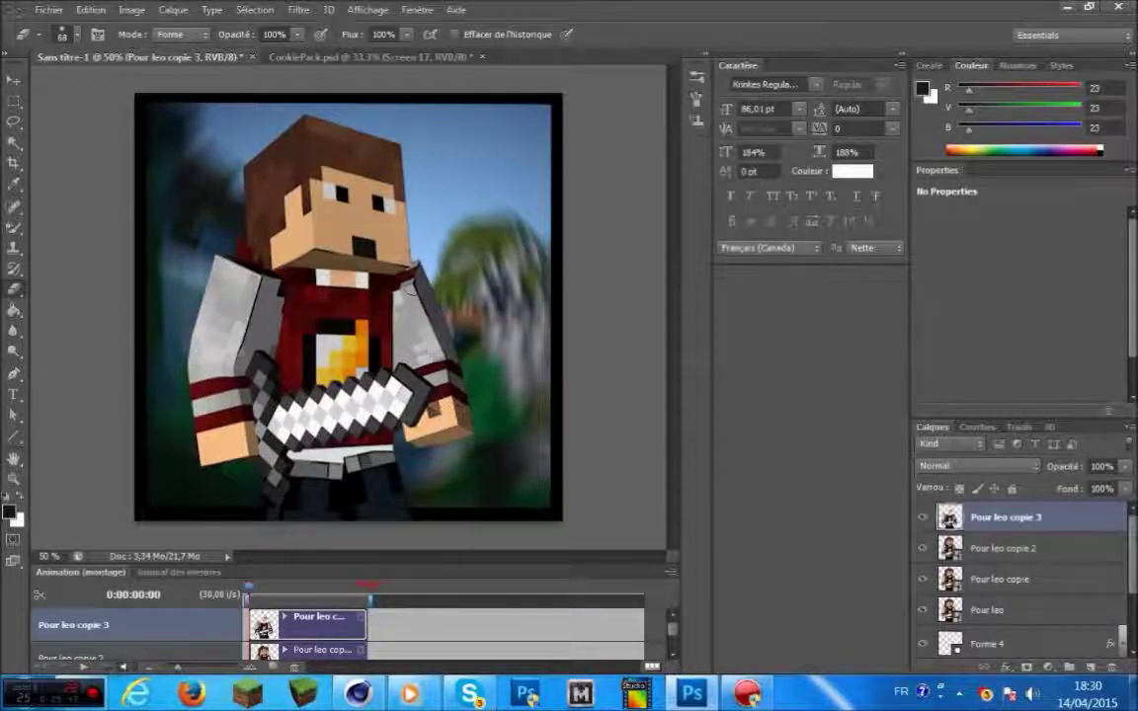
click(144, 14)
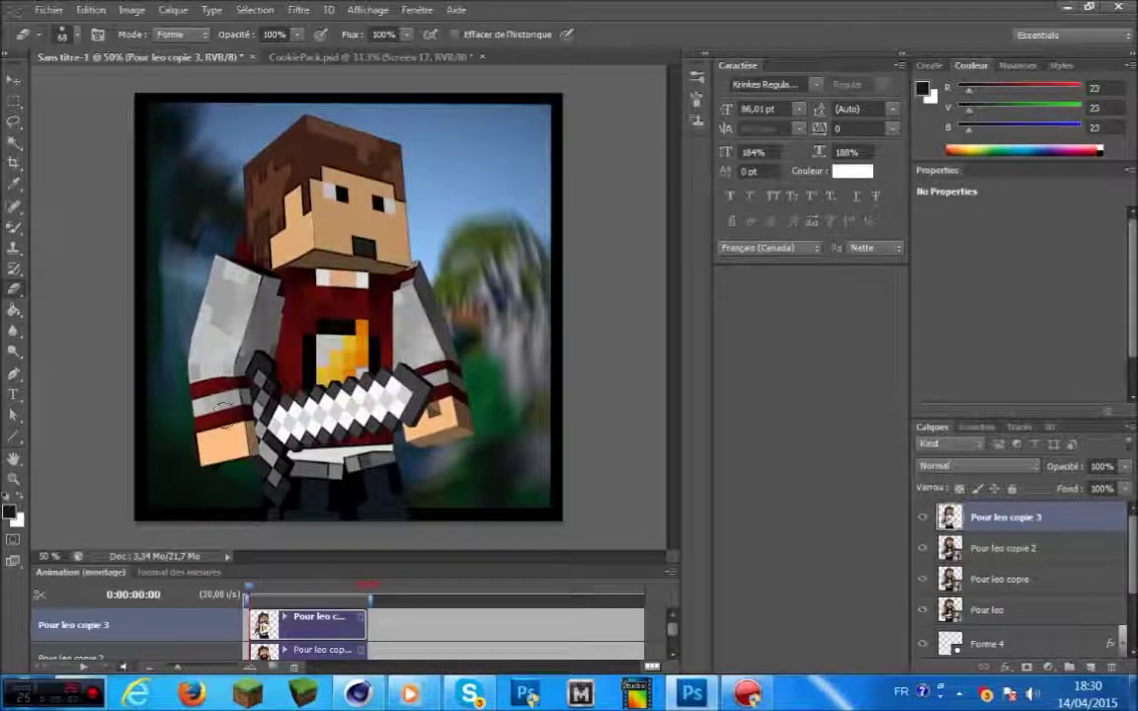
click(963, 536)
click(990, 516)
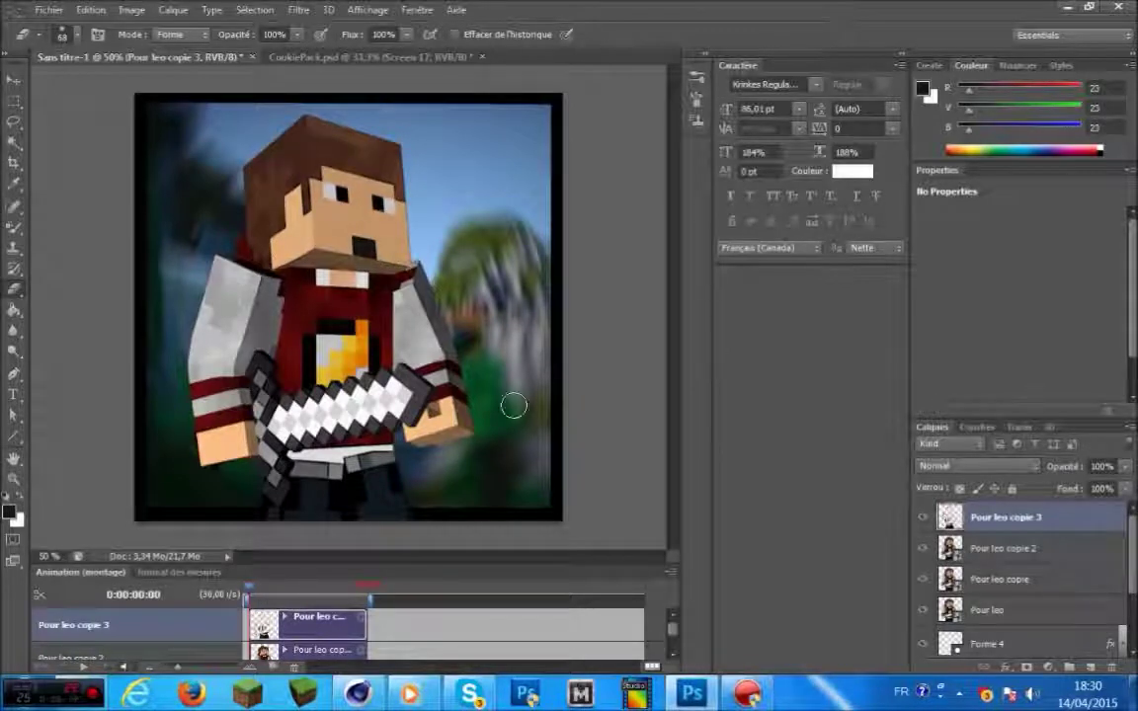
Apply a Filter Gallery effect to the second character copy and erase parts of that copy
click(957, 541)
click(298, 10)
mouse_move(339, 247)
click(605, 245)
click(1047, 35)
click(500, 313)
click(520, 275)
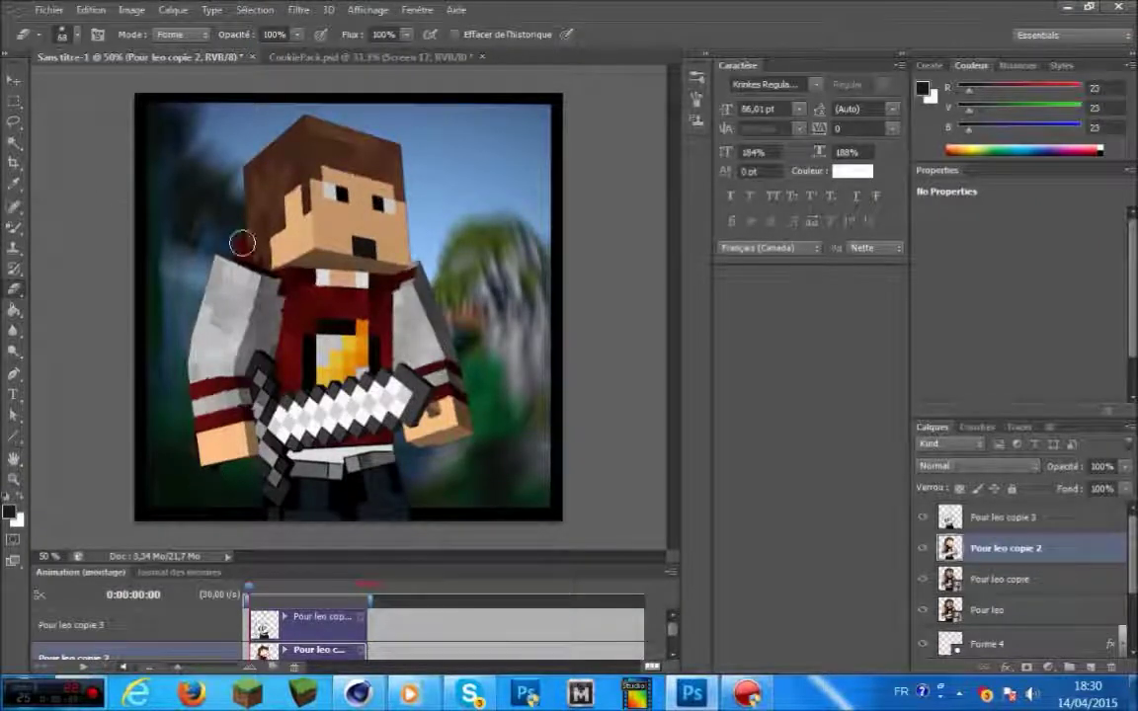
Apply a filter to the lowest of the three character copies
key(alt+bracketleft)
click(298, 9)
click(612, 243)
Apply a motion blur with a -30° angle and an increased distance to the original character layer
key(alt+bracketleft)
click(298, 9)
mouse_move(354, 211)
click(613, 305)
drag(647, 424, 683, 424)
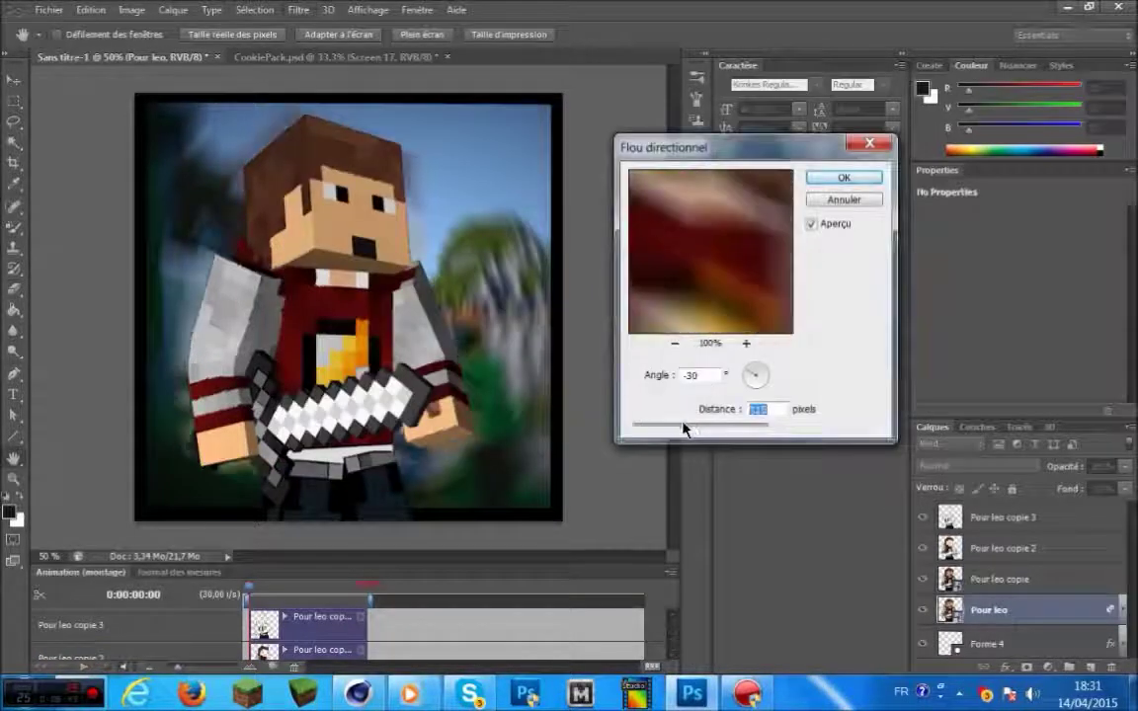
click(843, 177)
Add a linear gradient overlay to the blurred character layer, with the gradient's starting colour set to white (ffffff)
right_click(972, 583)
click(751, 74)
click(516, 470)
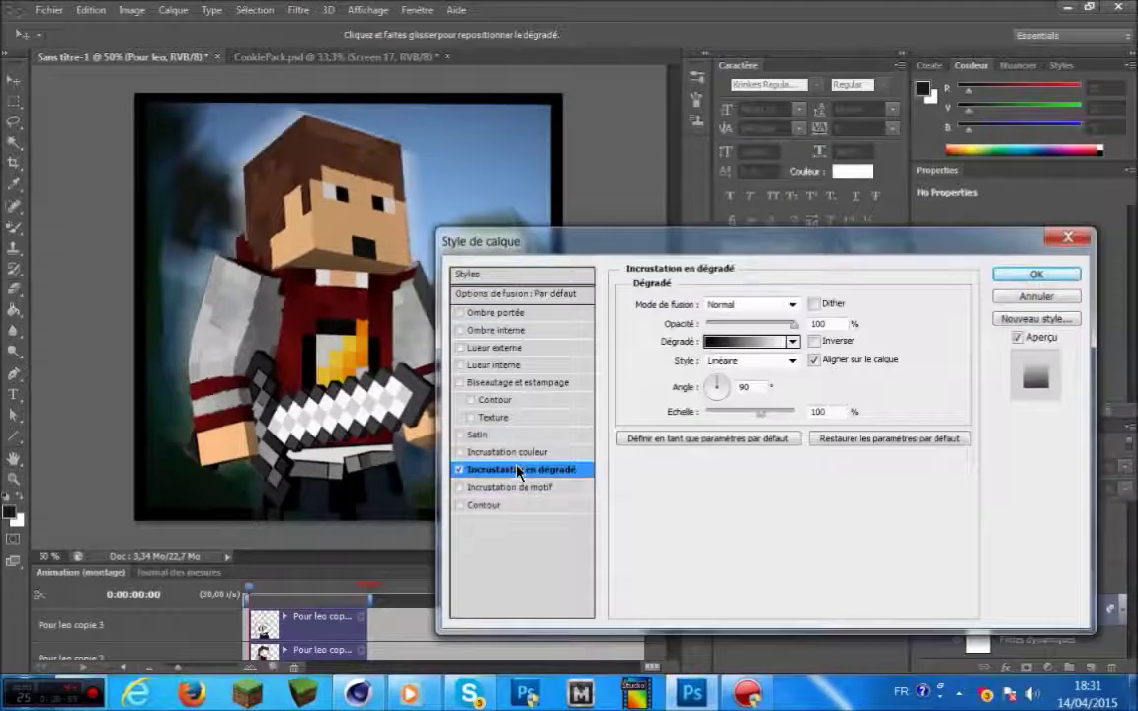
click(751, 341)
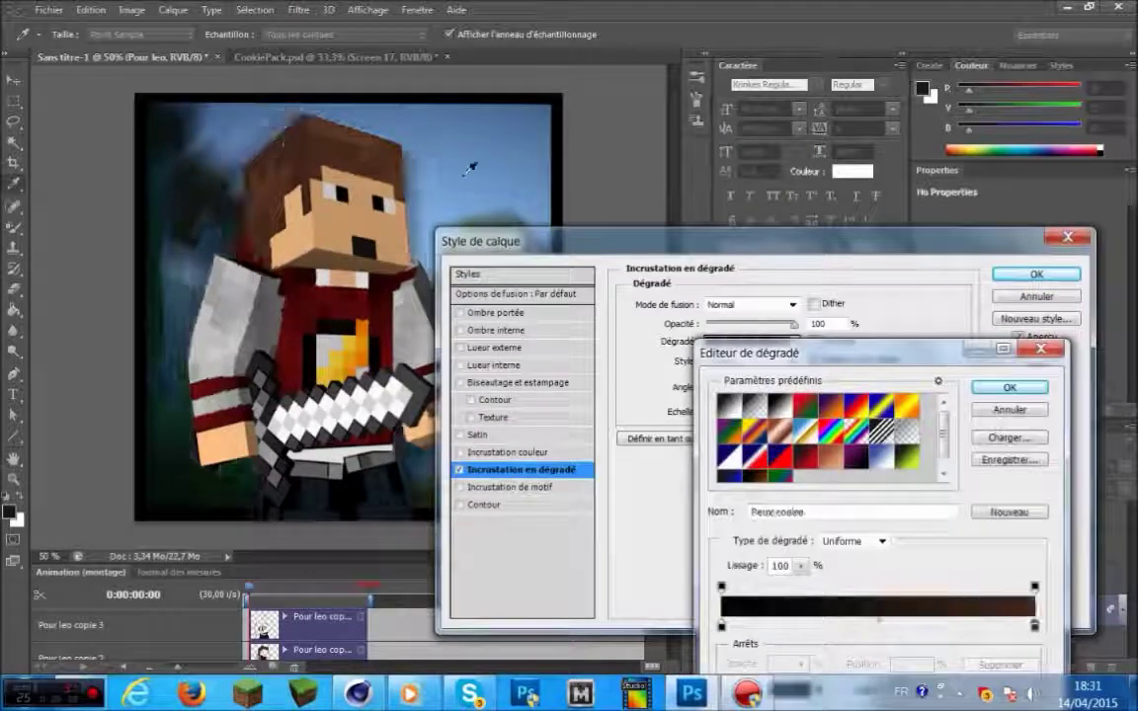
double_click(721, 626)
drag(653, 377, 600, 314)
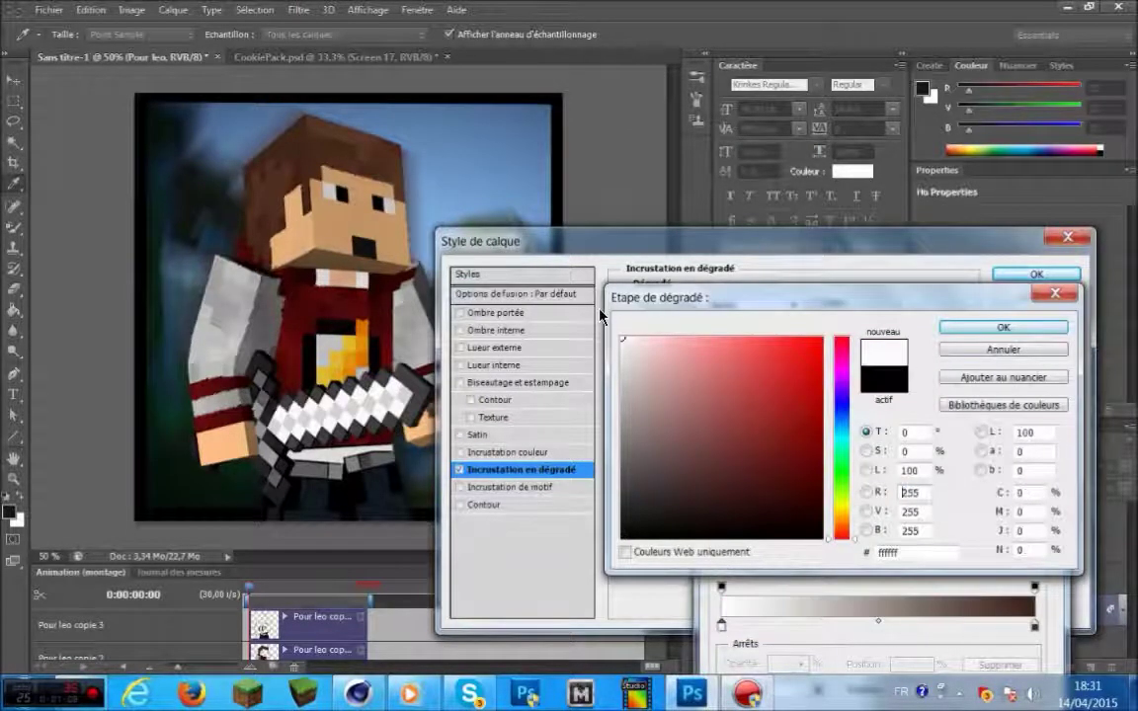
click(1003, 327)
key(Return)
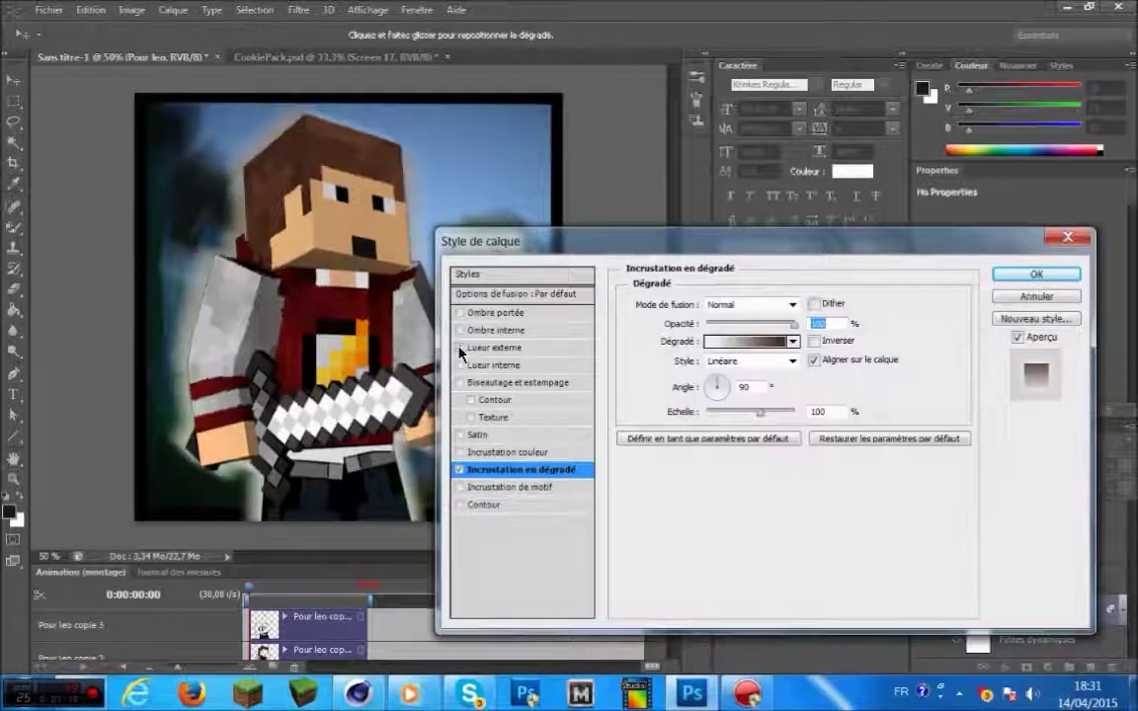
Add an outer glow to the blurred character layer, trying several gradient presets and settling on Densité neutre
click(492, 348)
click(762, 361)
click(753, 457)
click(730, 456)
click(806, 432)
click(857, 457)
click(779, 431)
click(729, 405)
click(754, 405)
click(820, 408)
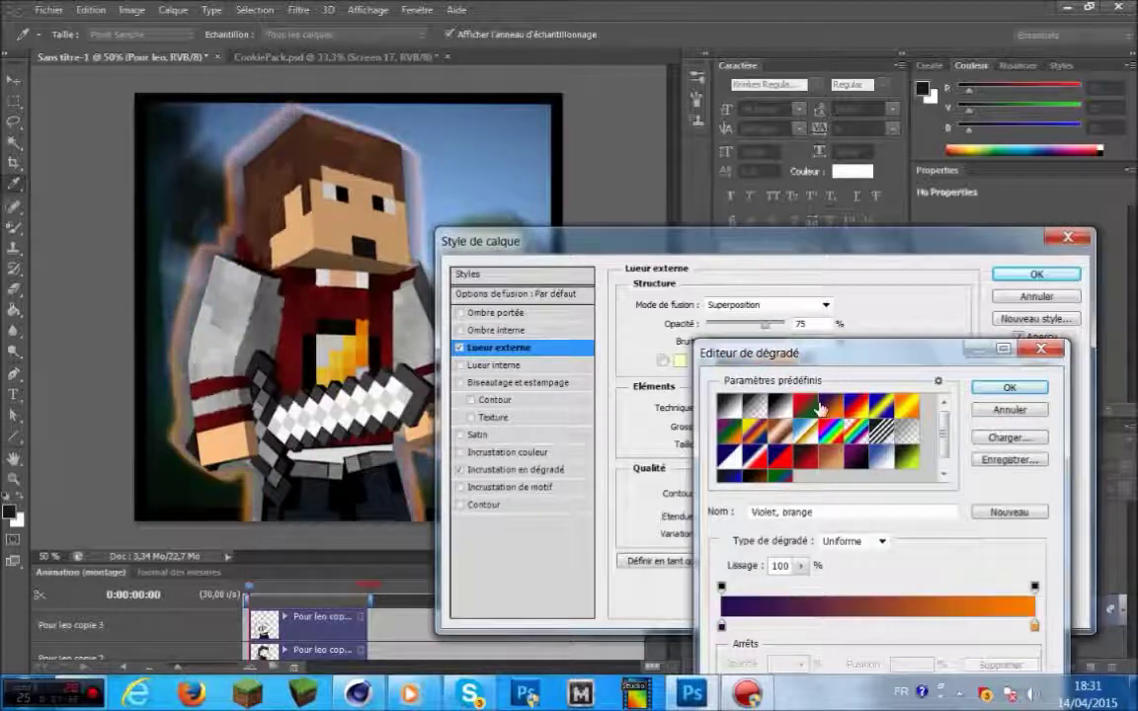
click(885, 405)
click(904, 433)
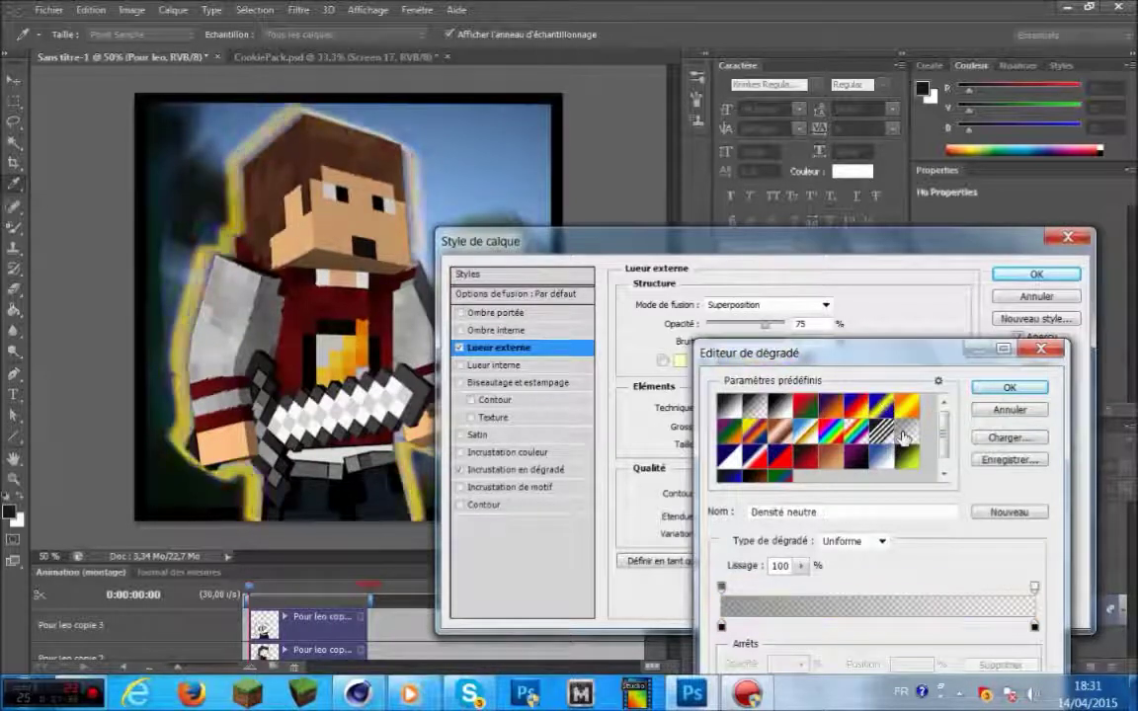
click(998, 389)
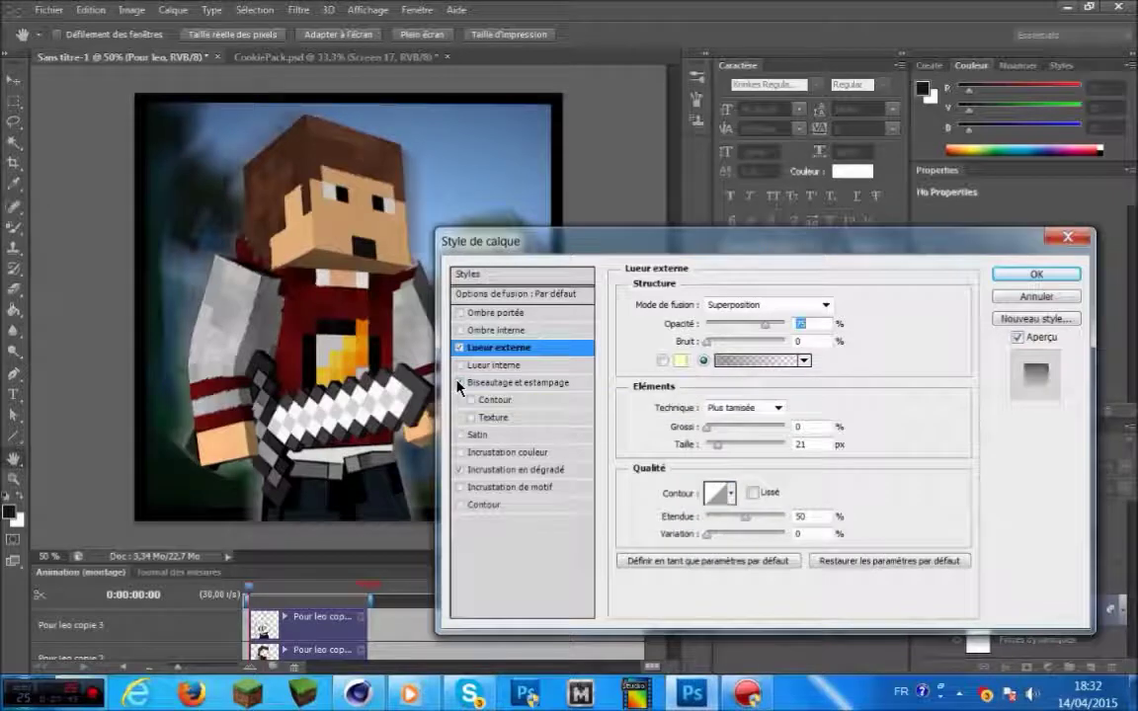
click(459, 505)
key(Escape)
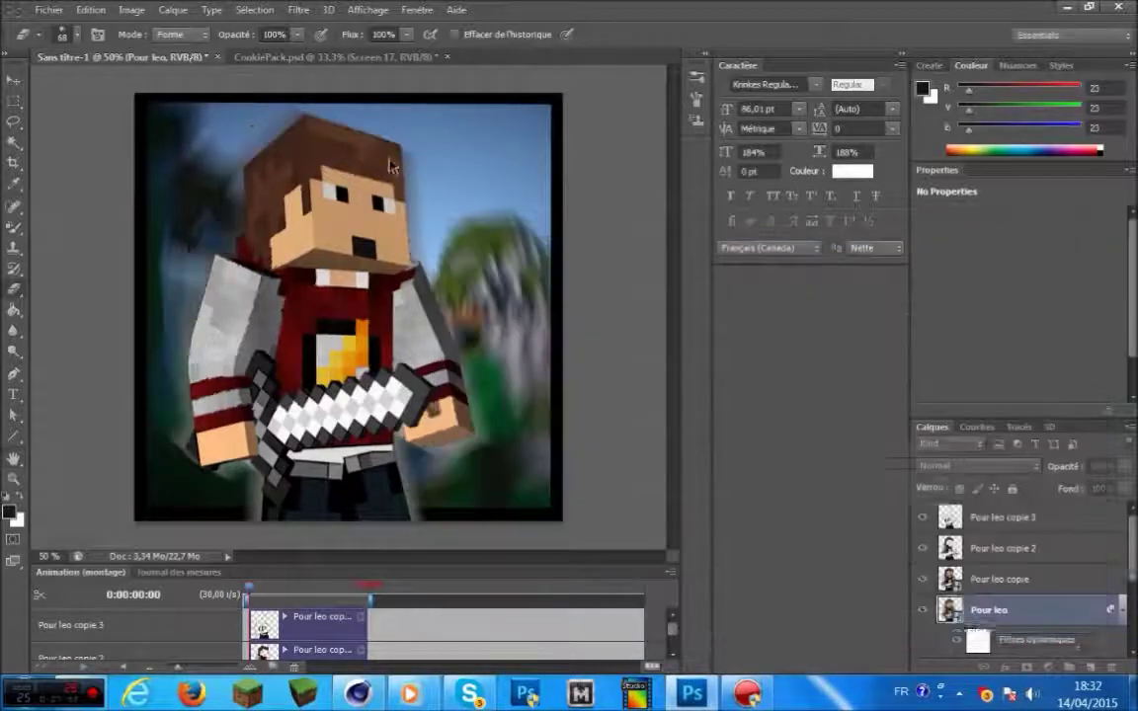
Draw a black rectangle of about 1078 × 1082 px covering the whole canvas
right_click(14, 436)
click(81, 391)
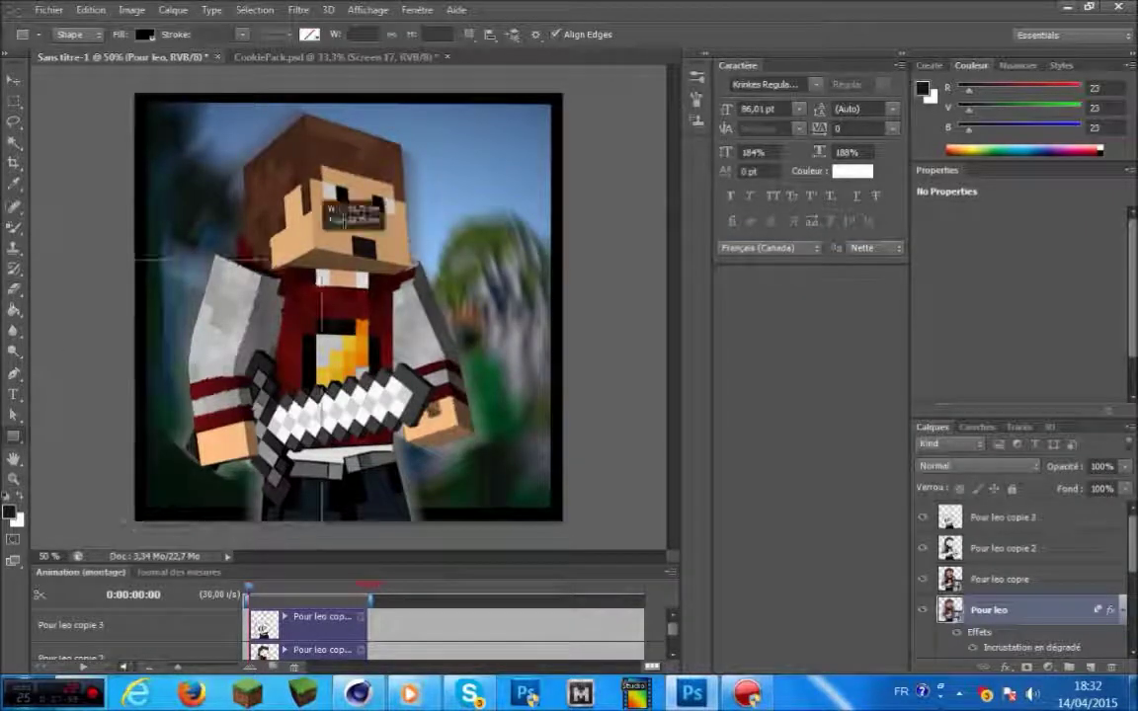
drag(560, 92, 562, 94)
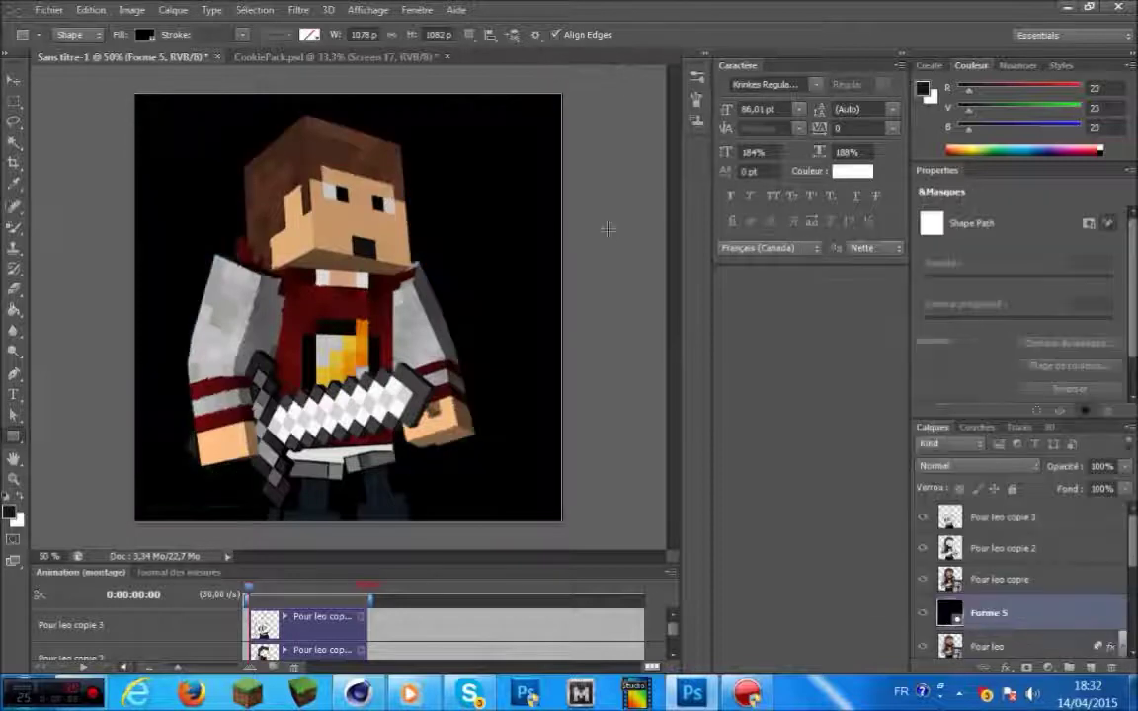
Rotate the black rectangle about -45°, enlarge it and move it so it covers only the canvas's upper-left diagonal half
key(ctrl+t)
drag(592, 402, 661, 304)
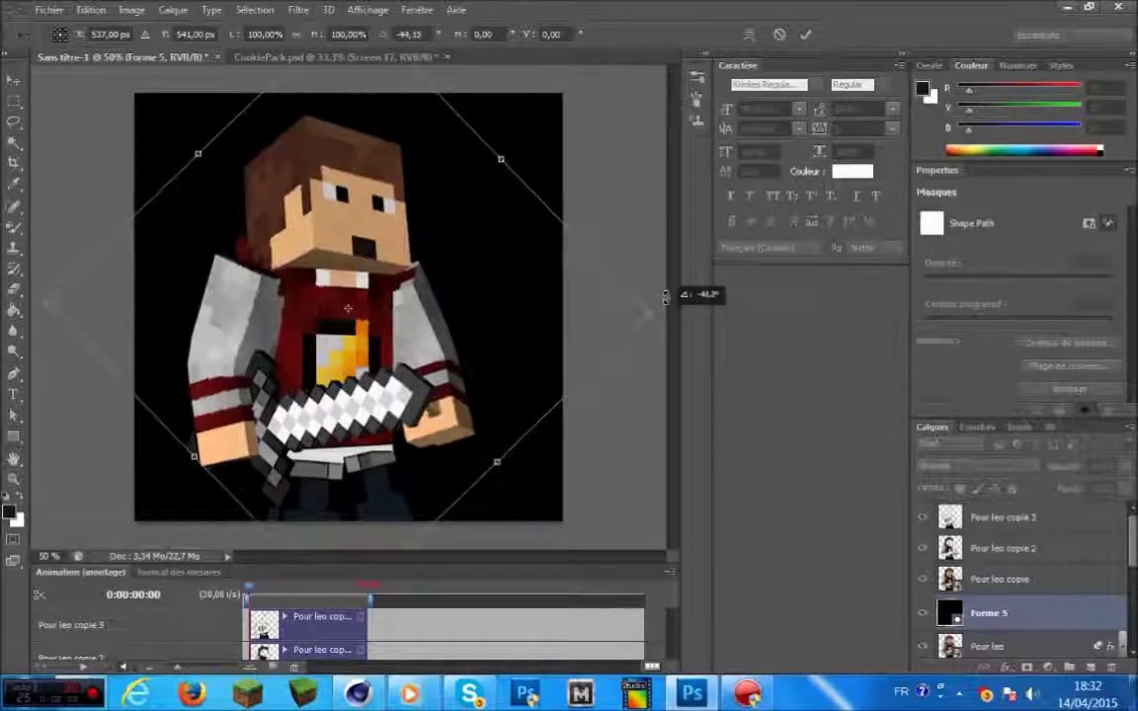
drag(532, 308, 189, 305)
Give the diagonal shape a dark red colour overlay and lower its opacity to 54%
right_click(1047, 613)
click(947, 19)
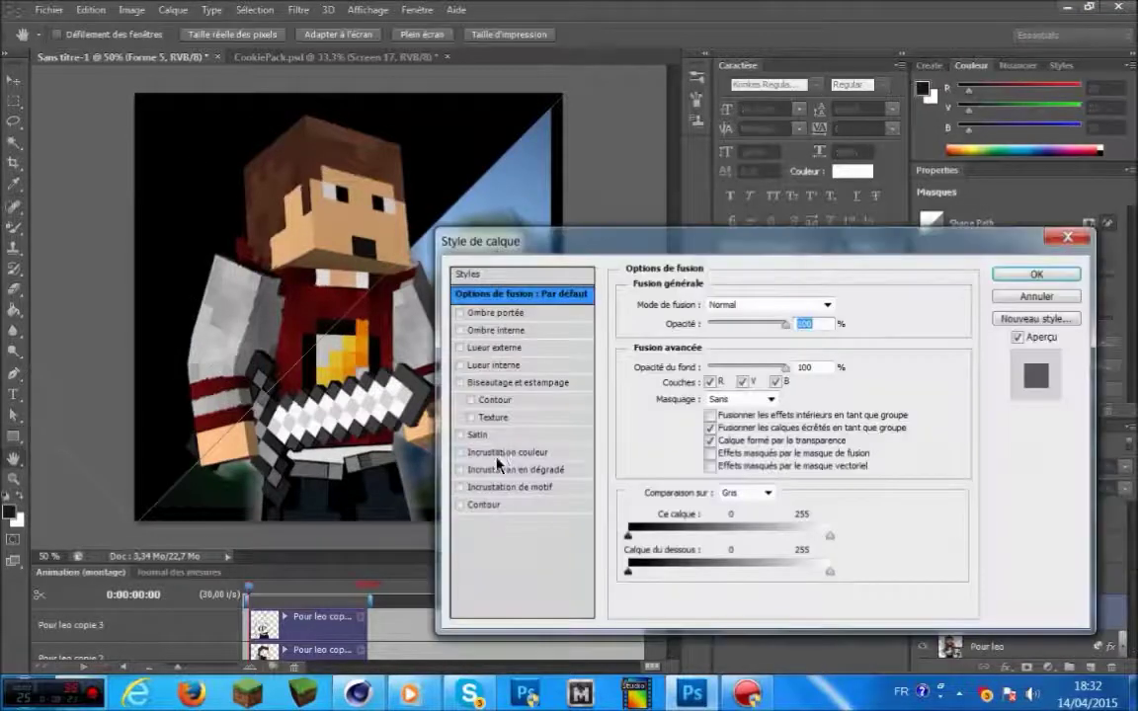
click(502, 454)
click(854, 305)
click(386, 301)
key(Return)
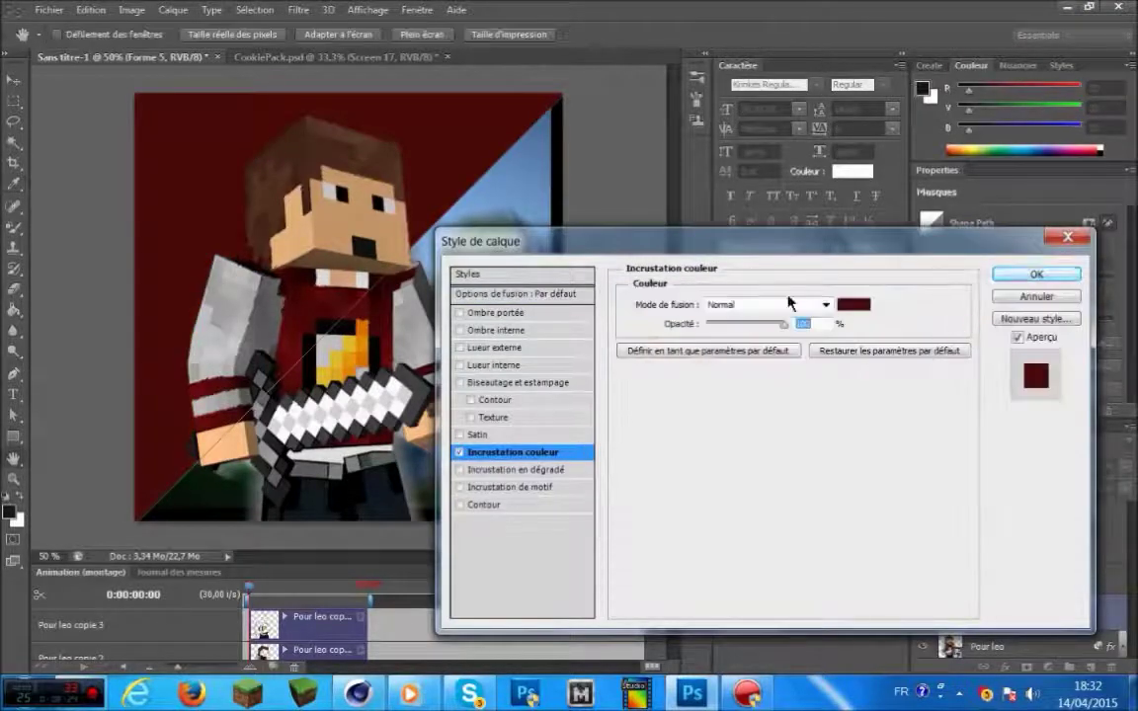
click(516, 294)
drag(779, 326, 750, 326)
click(1022, 276)
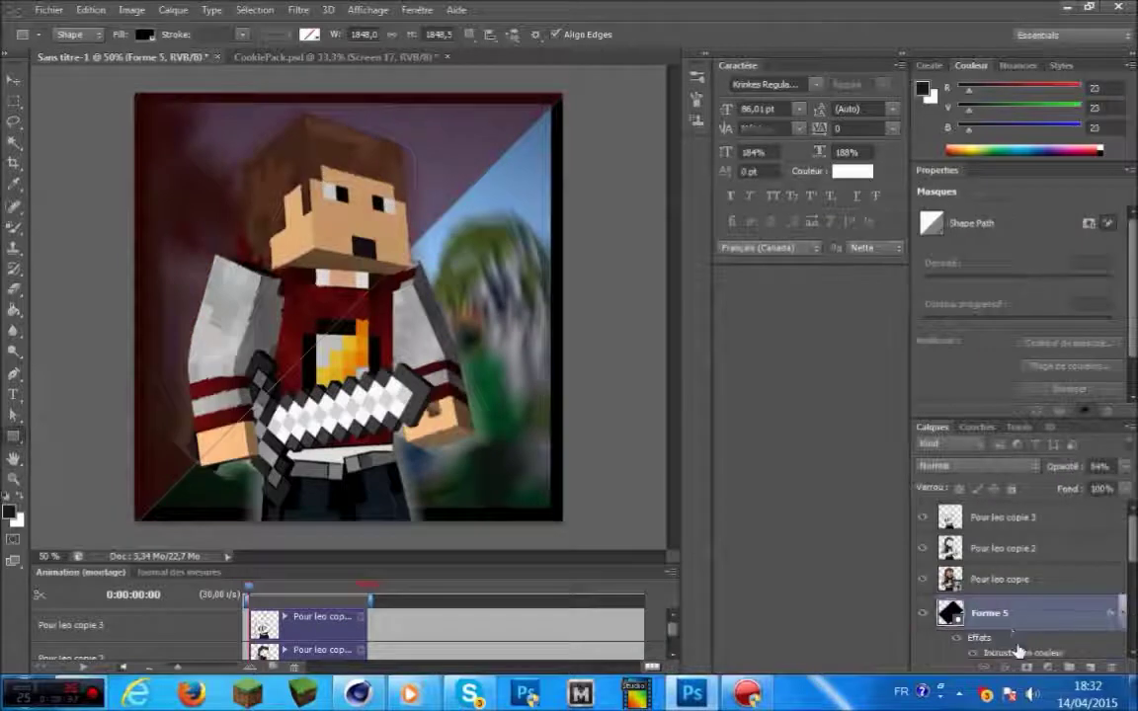
Place the dark red shape beneath the frame layer and duplicate it over the canvas's lower-right diagonal half
scroll(1017, 593, down, 5)
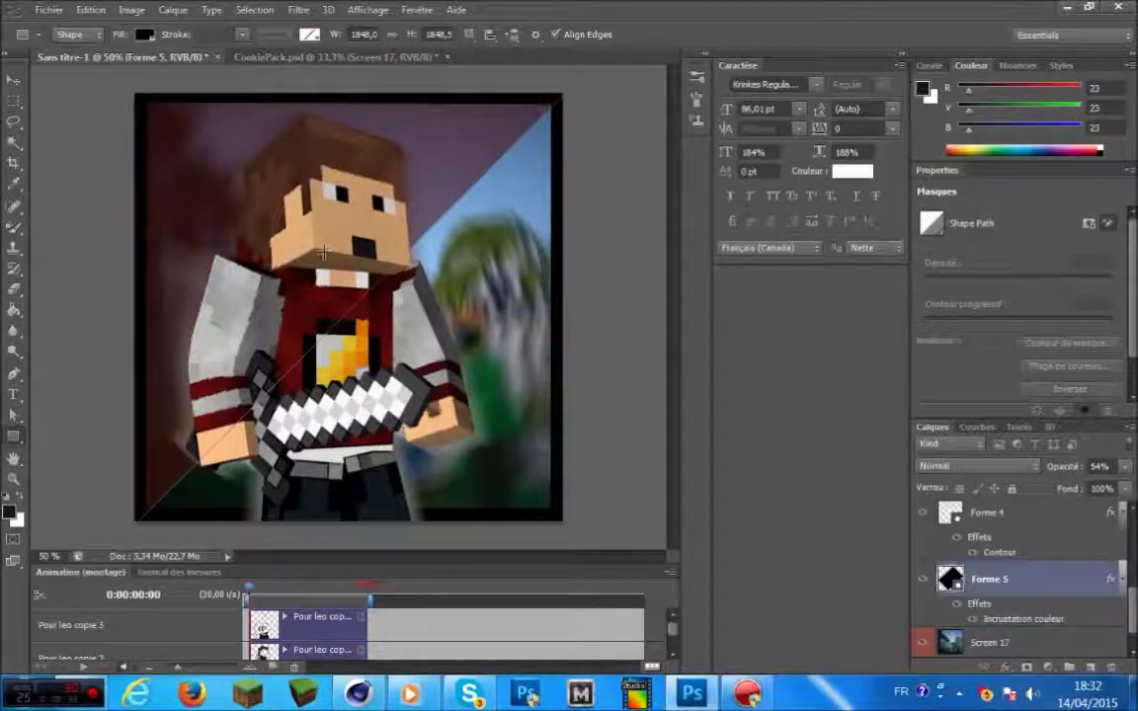
click(14, 82)
drag(257, 191, 561, 492)
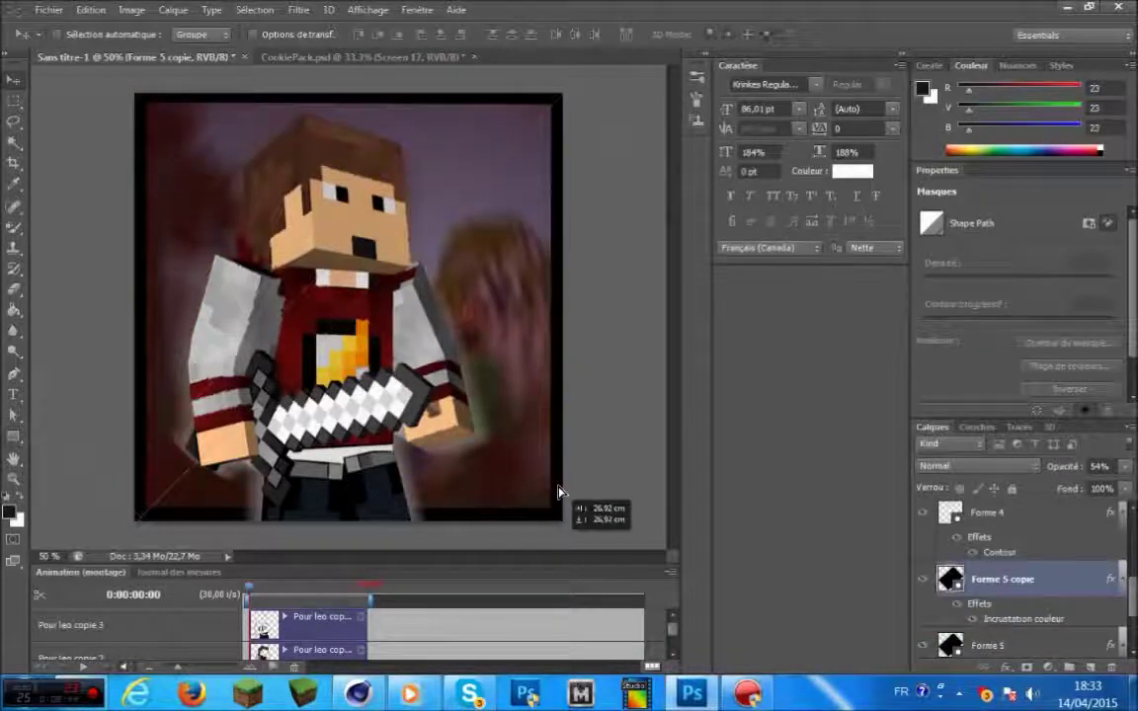
Change the colour overlay of the duplicated lower-right shape to white
right_click(1063, 587)
click(890, 85)
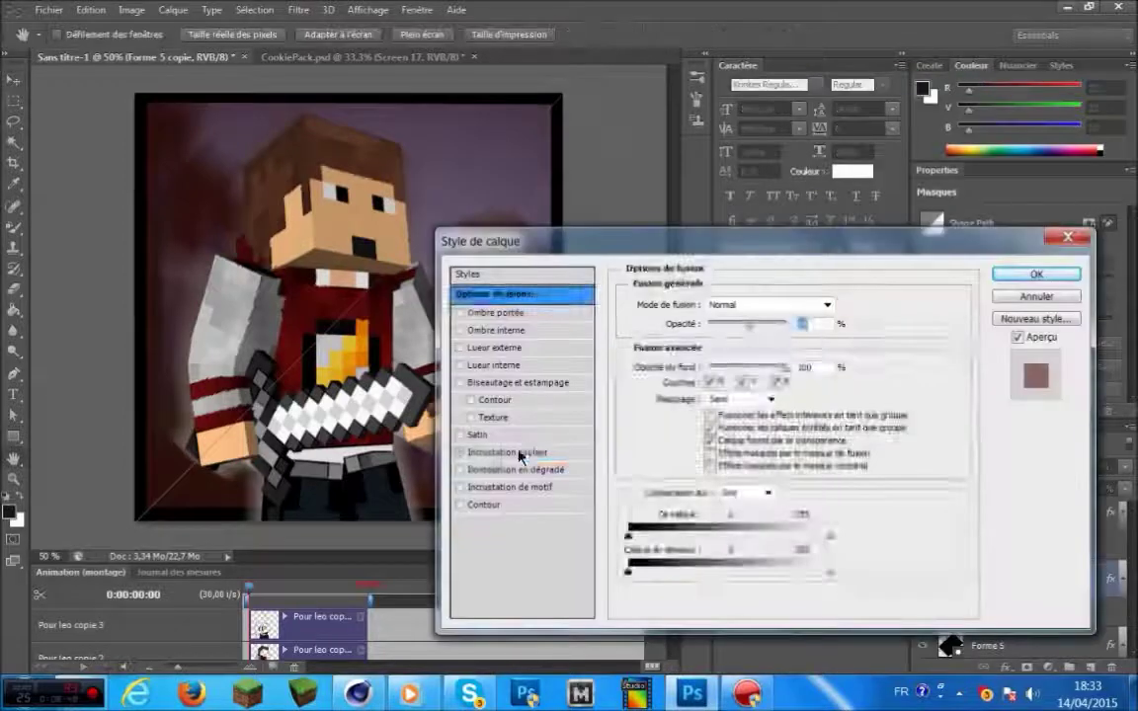
click(519, 453)
click(857, 305)
drag(682, 385, 544, 247)
click(1002, 325)
click(1003, 325)
click(1005, 275)
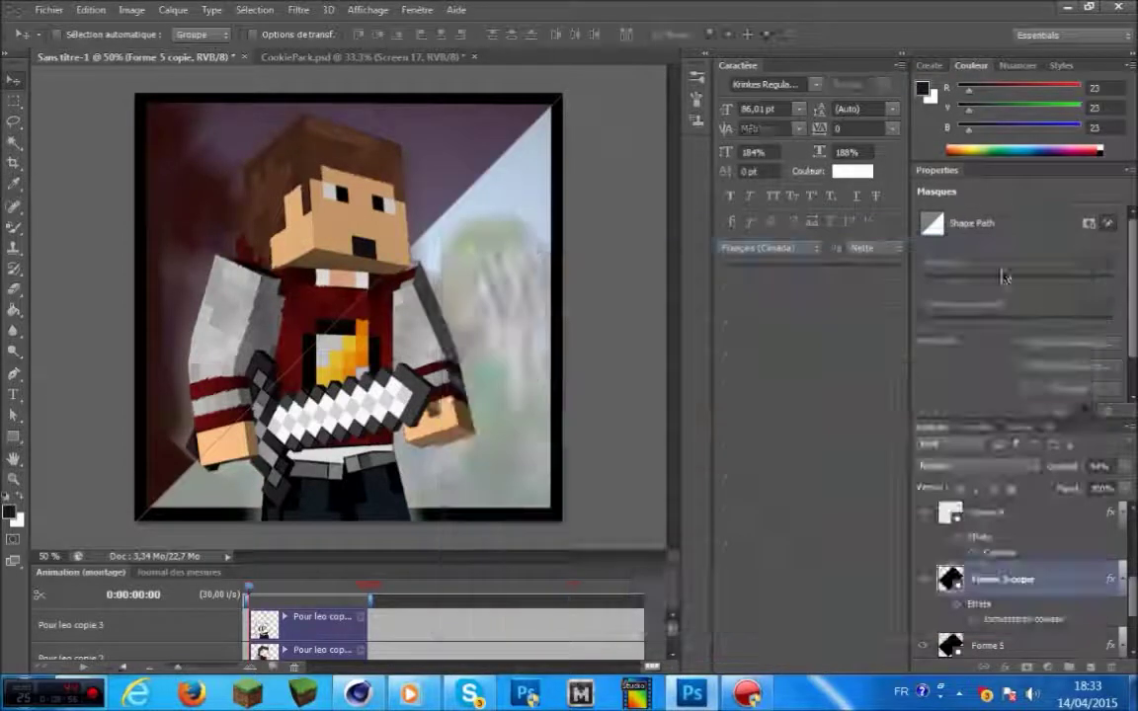
Set the stroke colour of the frame layer Forme 4 to dark red
right_click(991, 579)
click(826, 84)
click(484, 503)
click(682, 413)
click(714, 362)
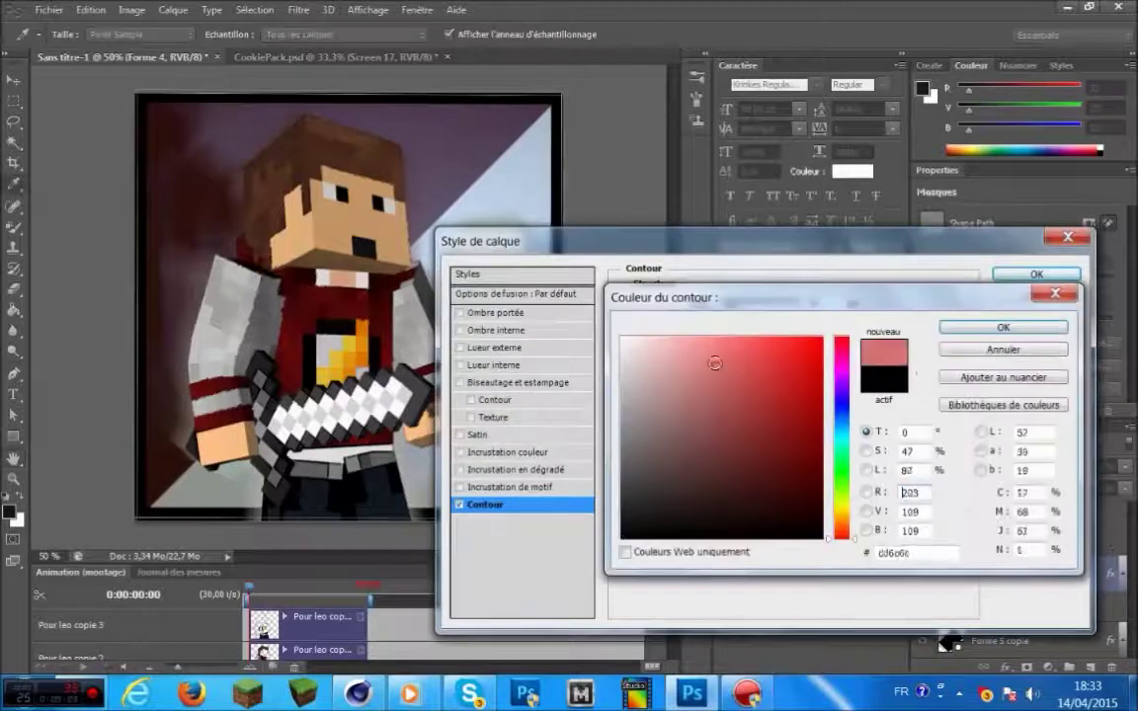
click(1003, 327)
click(1030, 276)
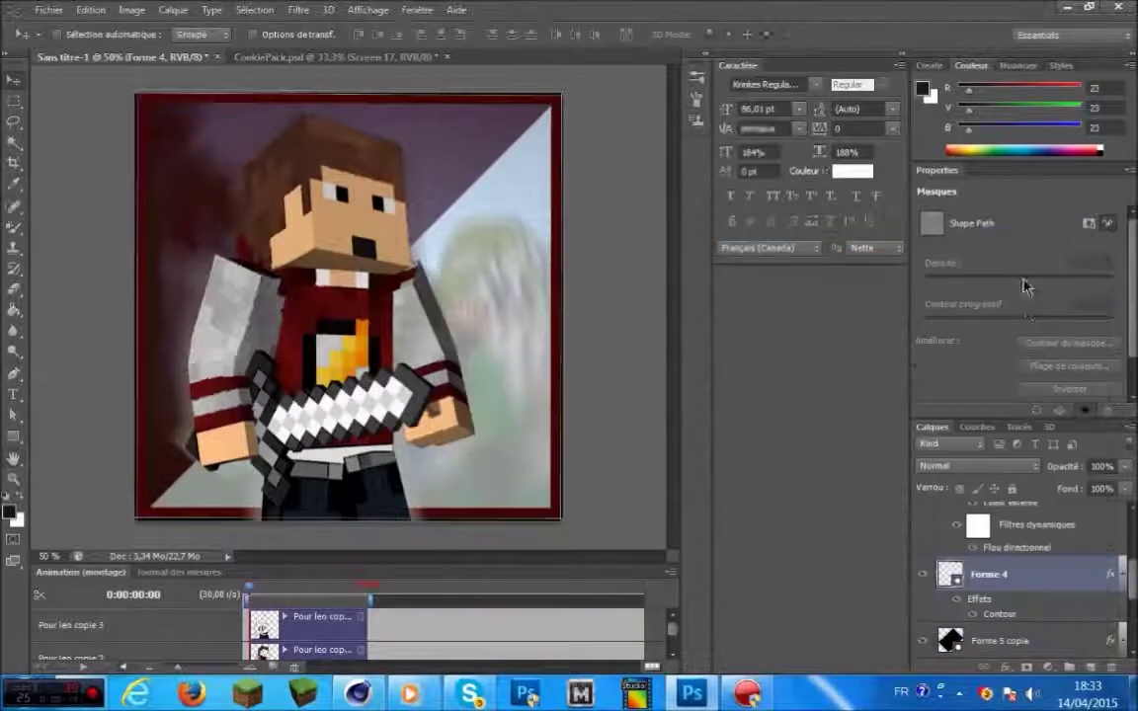
Lower the opacity of the frame layer Forme 4 to about half
right_click(1026, 575)
click(842, 103)
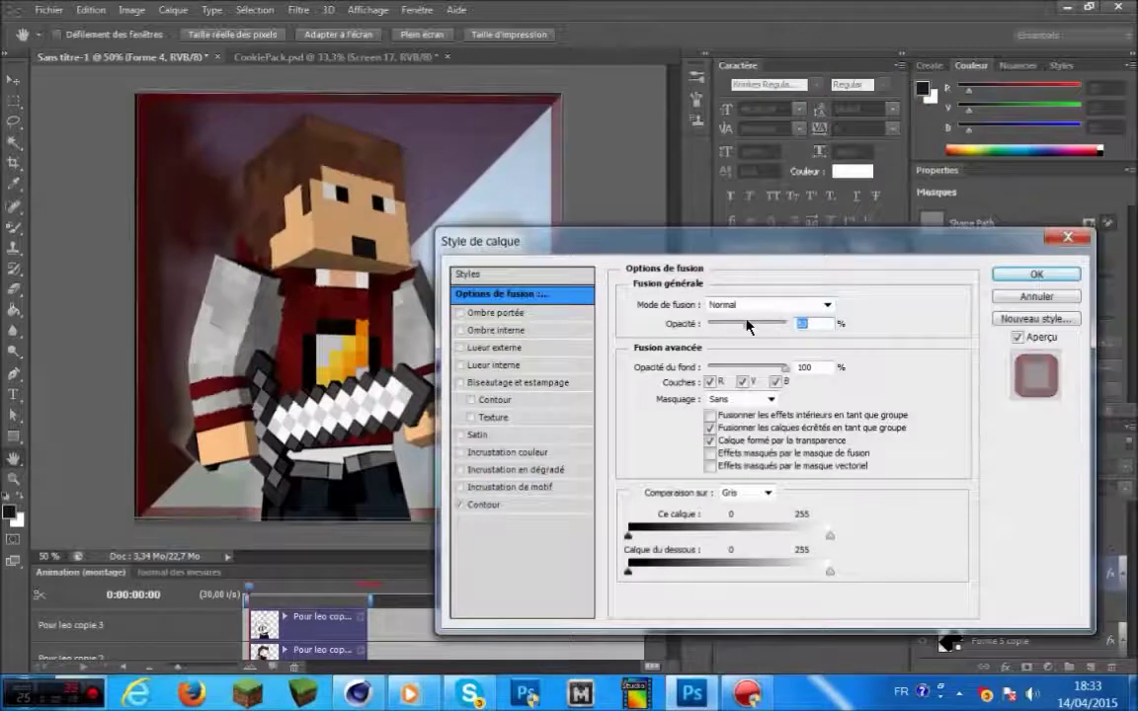
click(1028, 275)
In CookiePack.psd, hide Screen 17 and show the Retrostreifen 1 layer from the Other group
click(273, 61)
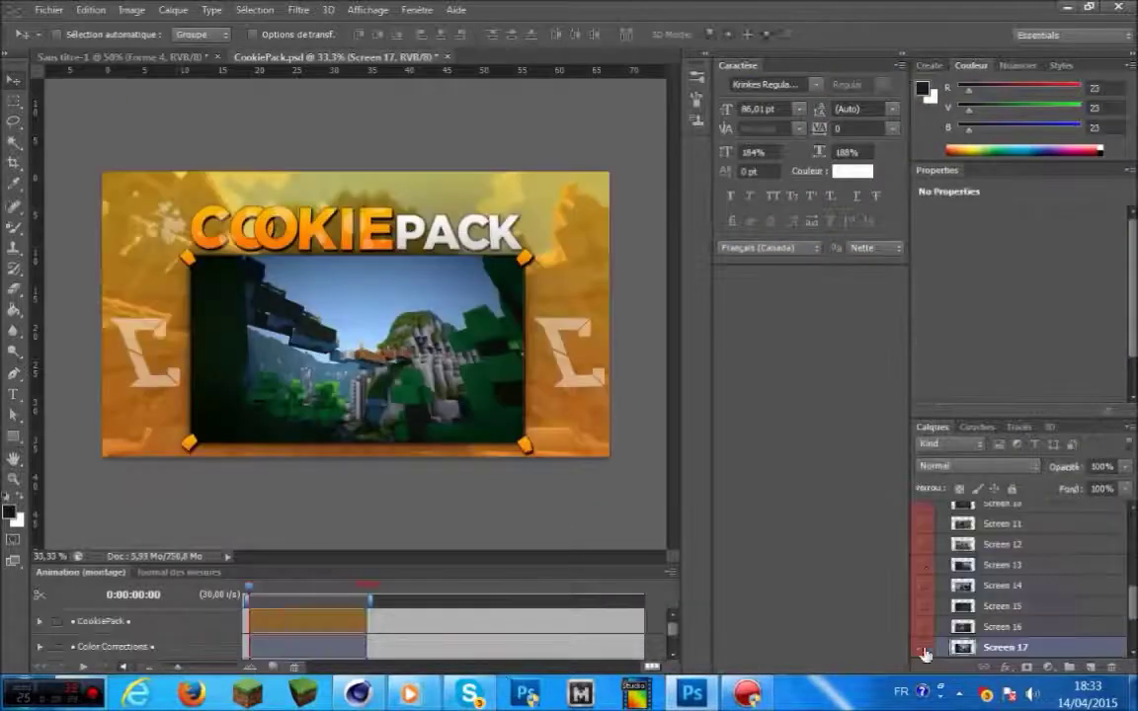
click(924, 649)
scroll(936, 617, up, 10)
click(944, 574)
click(941, 621)
click(954, 640)
scroll(949, 641, down, 2)
click(926, 641)
click(926, 641)
click(925, 621)
Duplicate the Retrostreifen 1 layer into the Sans titre-1 document
right_click(1073, 622)
click(944, 77)
click(766, 319)
click(755, 337)
click(898, 259)
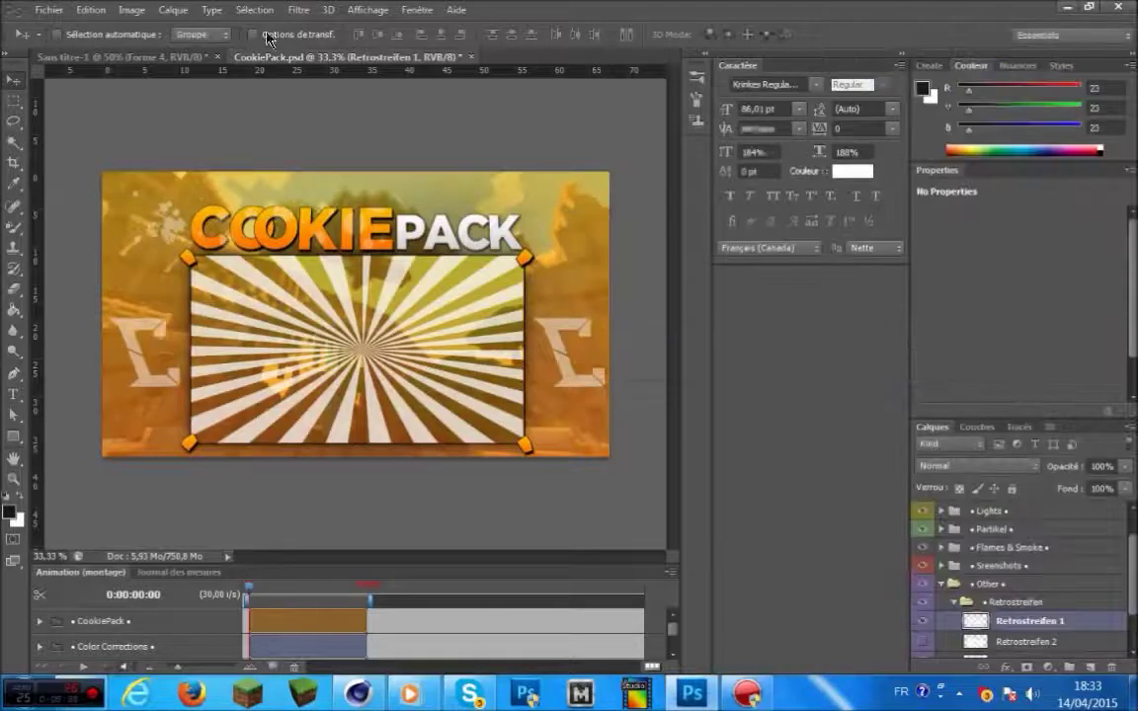
In Sans titre-1, enlarge and position the retro stripes so they fill the canvas behind the character
click(126, 57)
drag(526, 391, 333, 413)
key(ctrl+t)
drag(580, 235, 708, 61)
drag(545, 220, 511, 230)
key(Return)
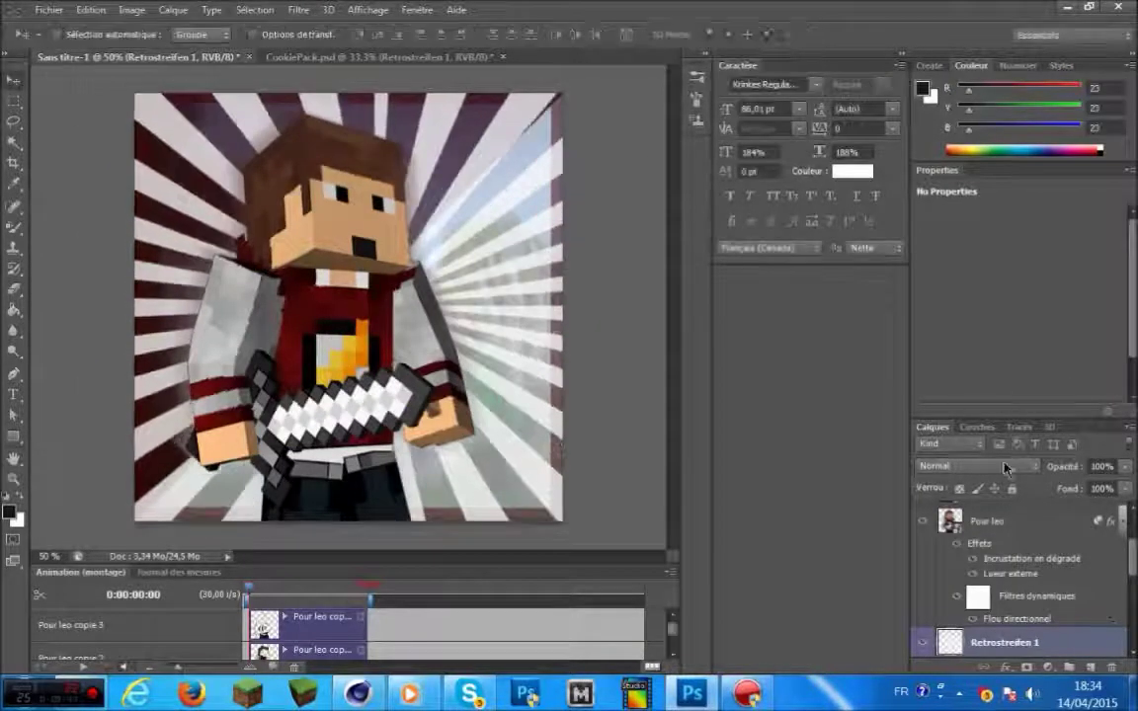
Place the stripes beneath the diagonal shapes and give them a dark-red-to-white gradient overlay with 50% layer opacity
scroll(1018, 583, down, 5)
right_click(1018, 588)
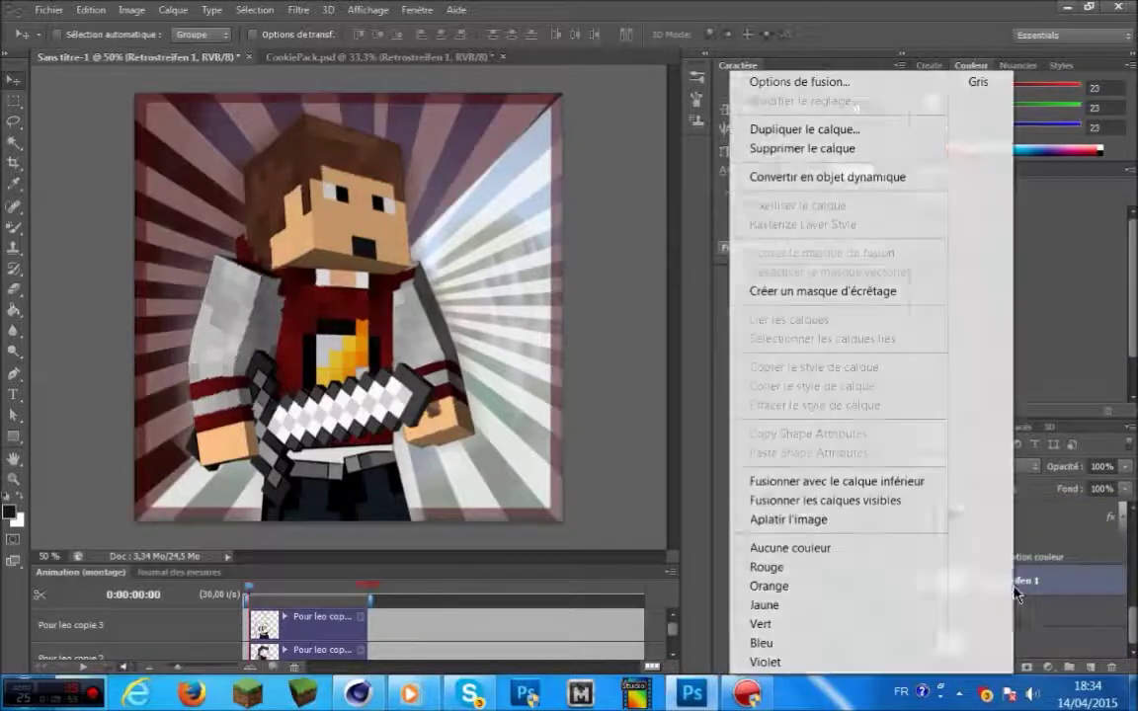
click(792, 79)
click(532, 472)
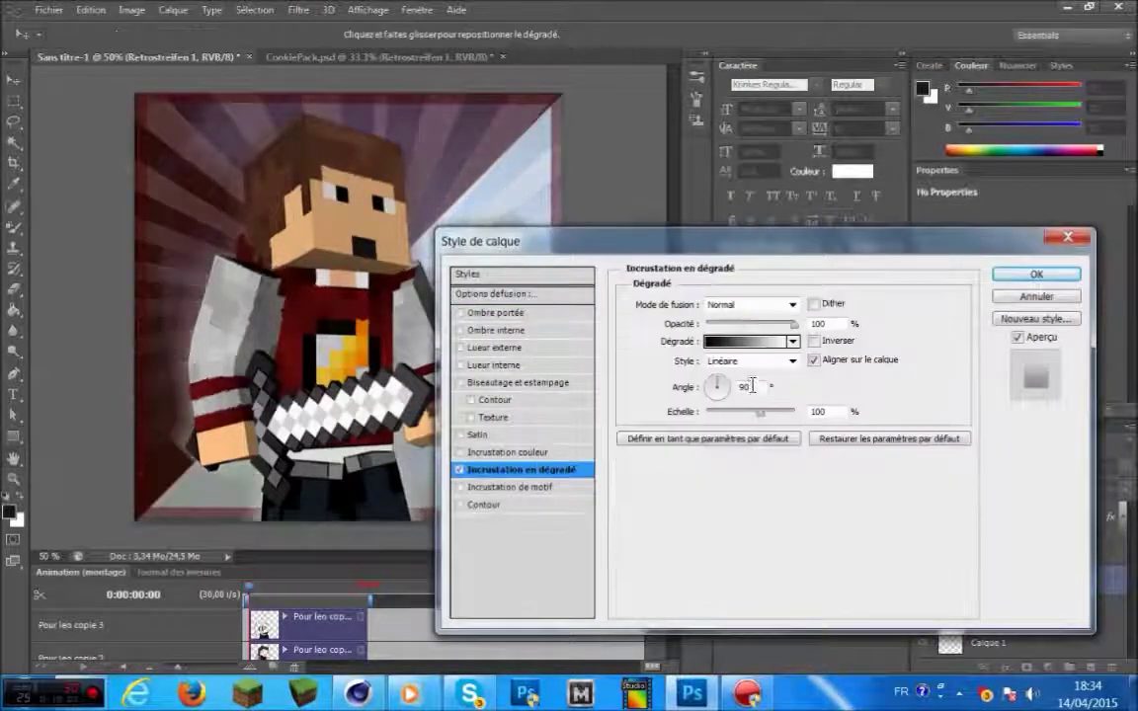
click(751, 341)
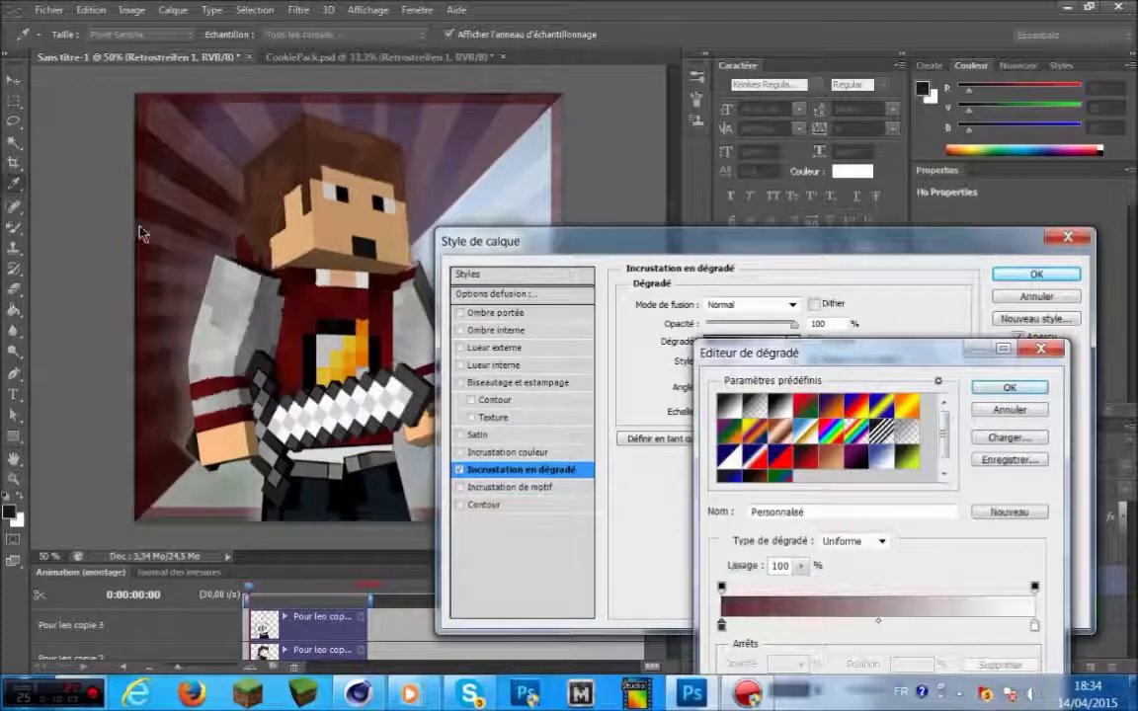
click(994, 385)
click(1036, 273)
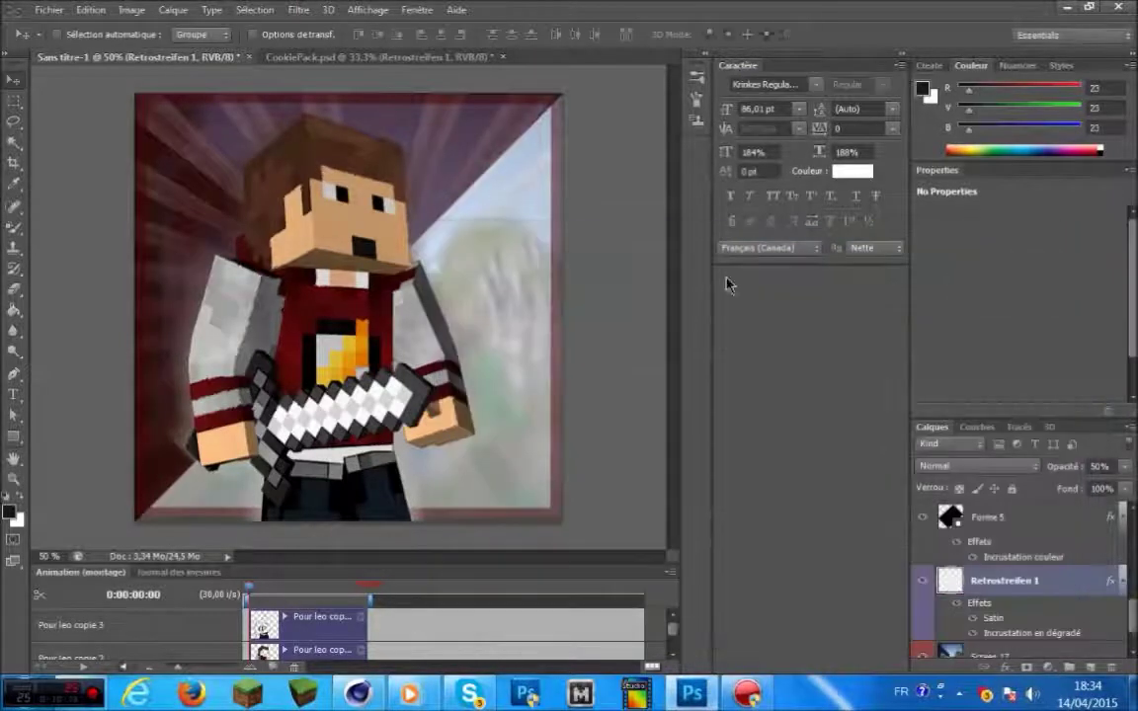
Preview the light layers in CookiePack.psd one after another to choose a light effect for the background
click(419, 59)
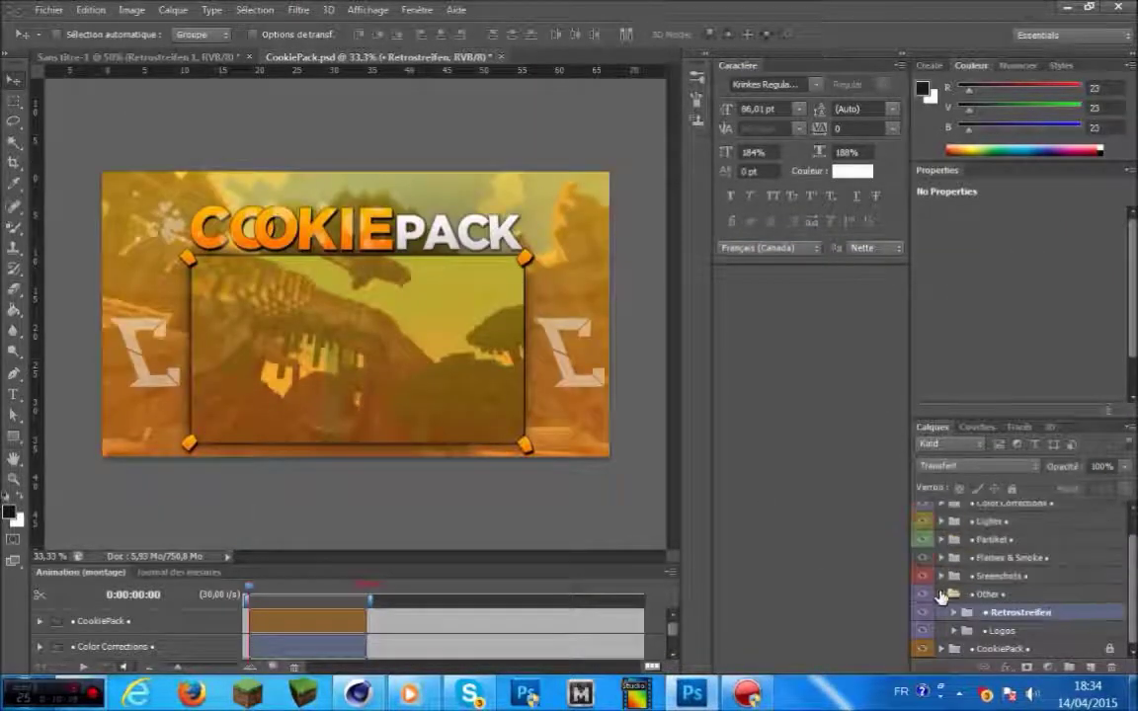
scroll(928, 583, down, 8)
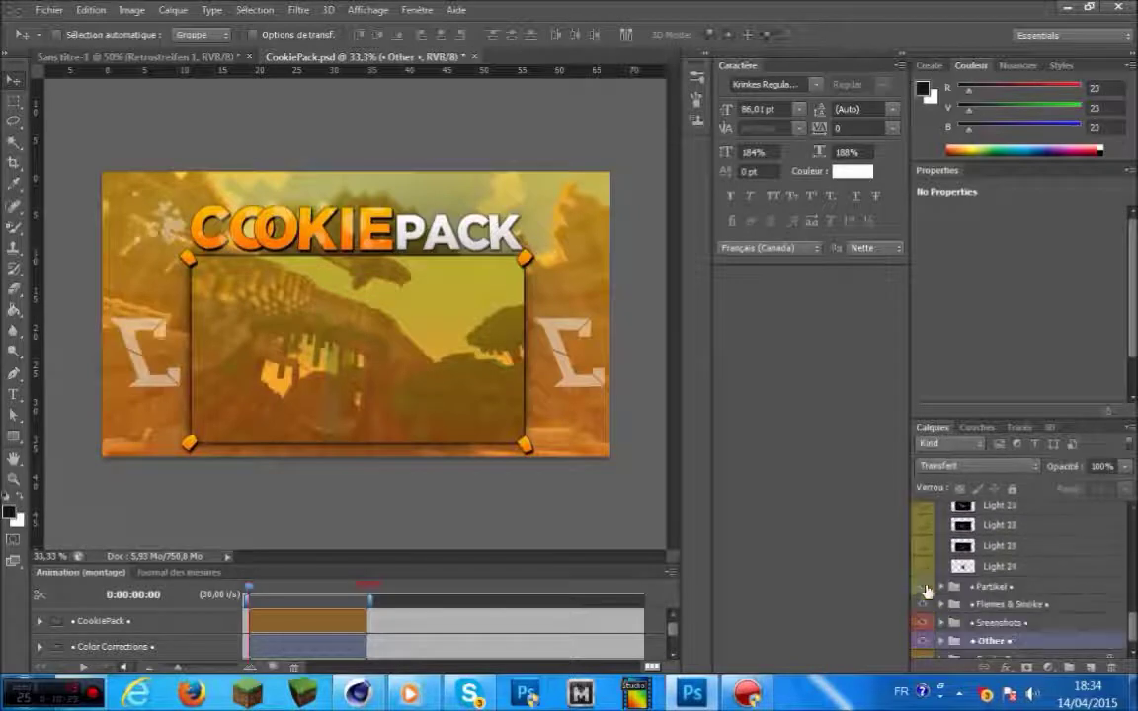
click(921, 569)
scroll(928, 596, up, 4)
click(928, 597)
scroll(927, 595, up, 3)
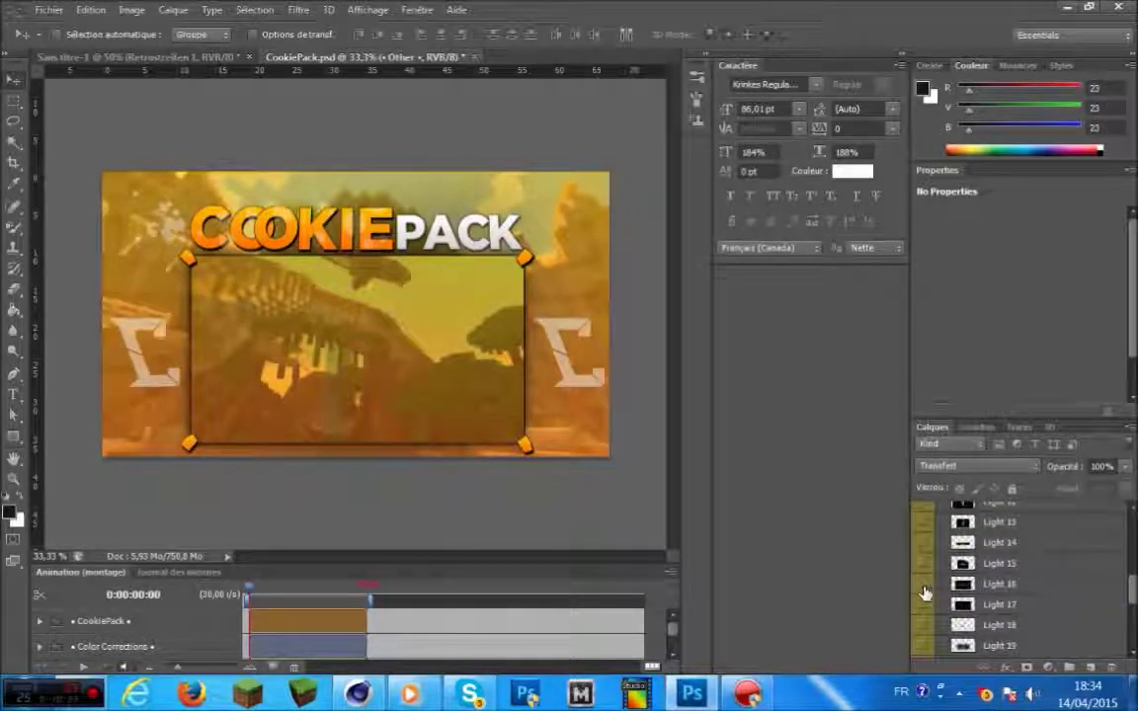
click(926, 589)
click(926, 585)
scroll(926, 585, up, 1)
scroll(928, 583, up, 1)
click(927, 557)
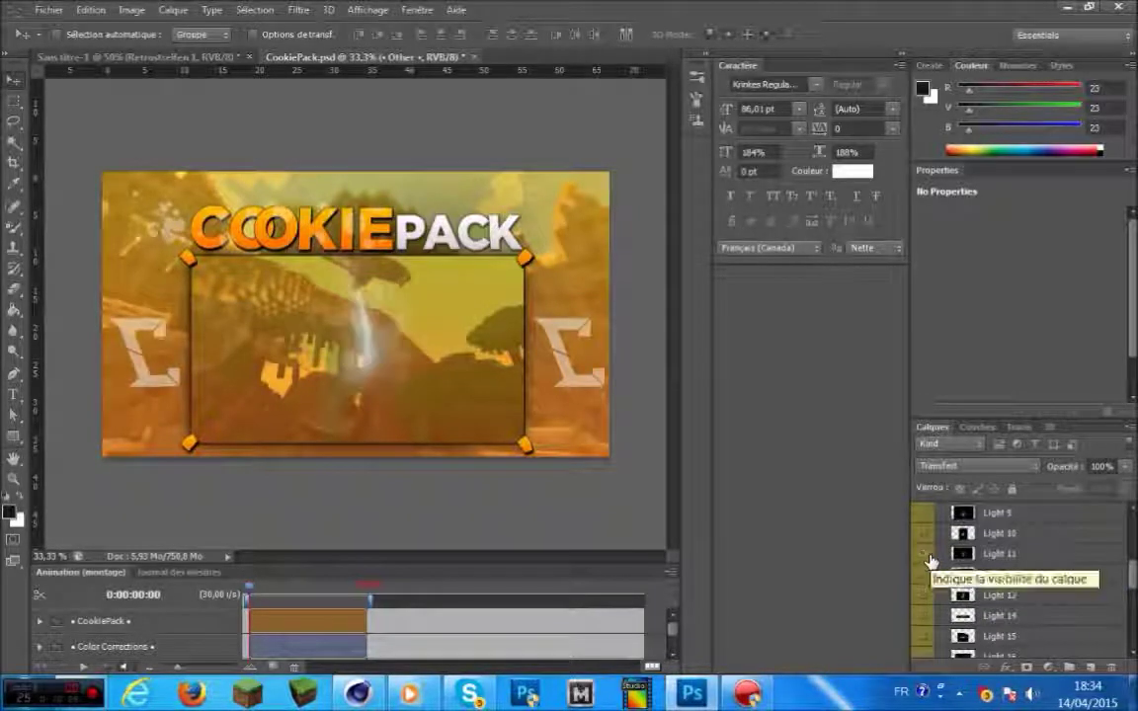
click(927, 557)
click(922, 535)
click(922, 535)
scroll(922, 535, up, 1)
click(921, 535)
click(921, 535)
scroll(922, 536, up, 1)
click(920, 535)
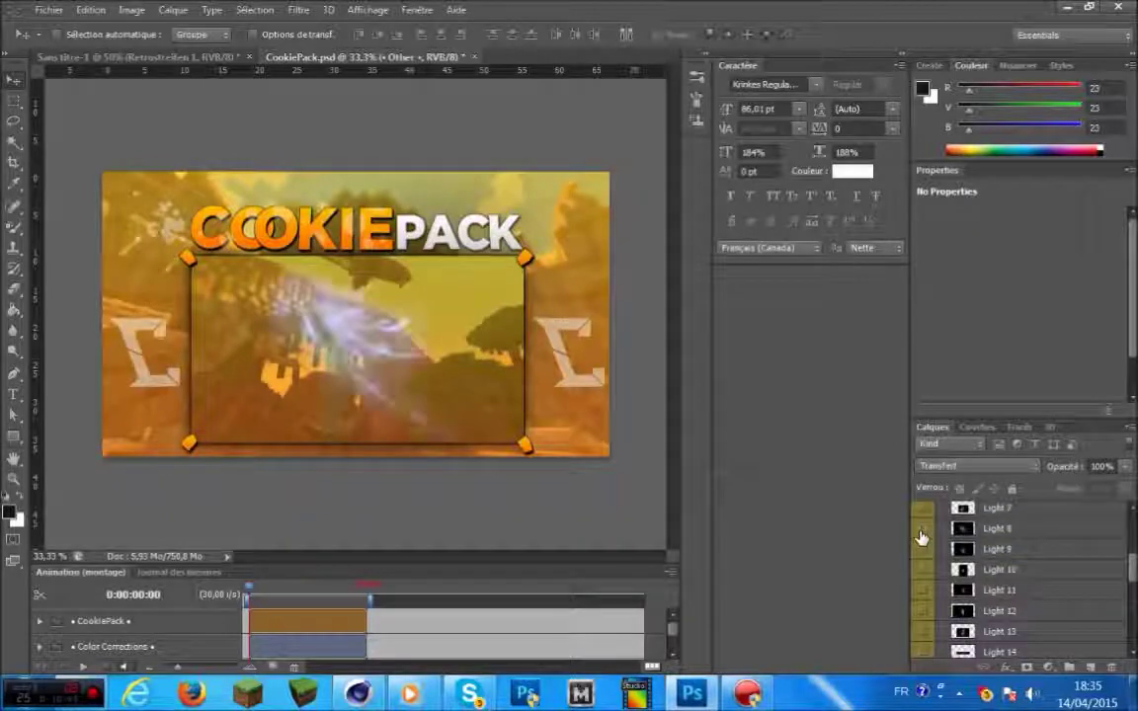
click(921, 533)
scroll(920, 534, up, 1)
click(921, 532)
click(921, 533)
scroll(921, 533, up, 1)
Show the Light 6 layer and duplicate it into the Sans titre-1 document
click(921, 531)
right_click(951, 530)
click(748, 129)
click(813, 317)
click(812, 333)
click(897, 259)
In Sans titre-1, enlarge the Light 6 effect and place it over the lower-right background beside the character
click(196, 58)
drag(504, 366, 288, 196)
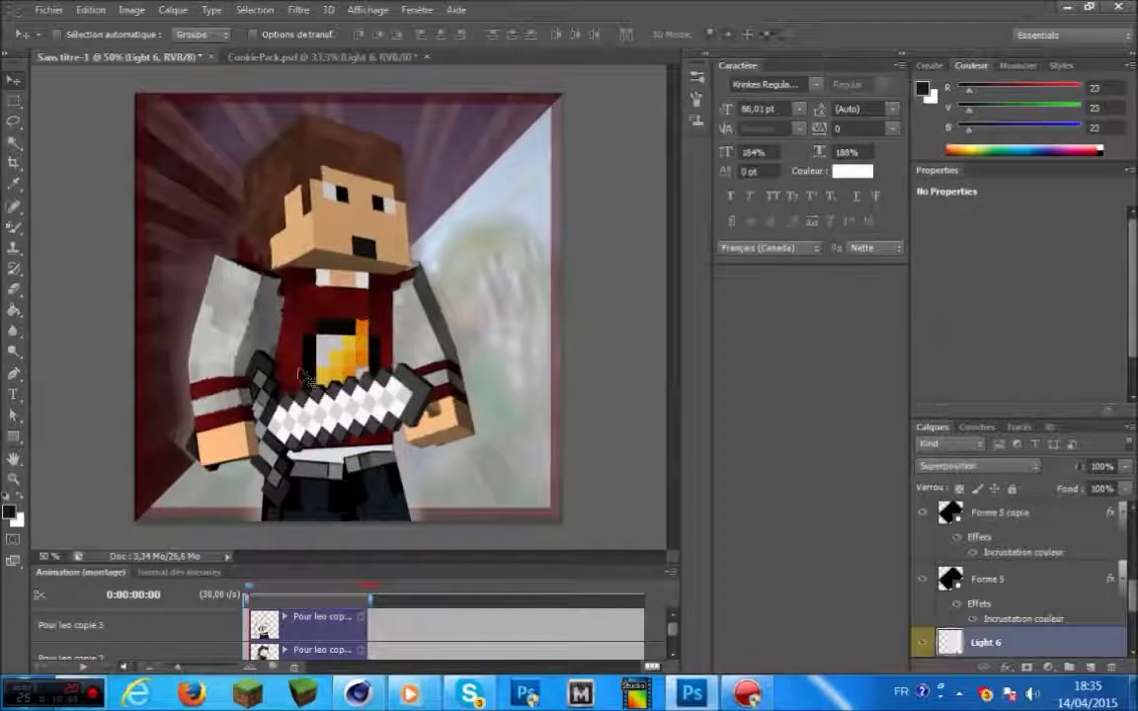
key(ctrl+t)
drag(514, 253, 654, 113)
drag(494, 267, 614, 308)
key(Return)
right_click(946, 643)
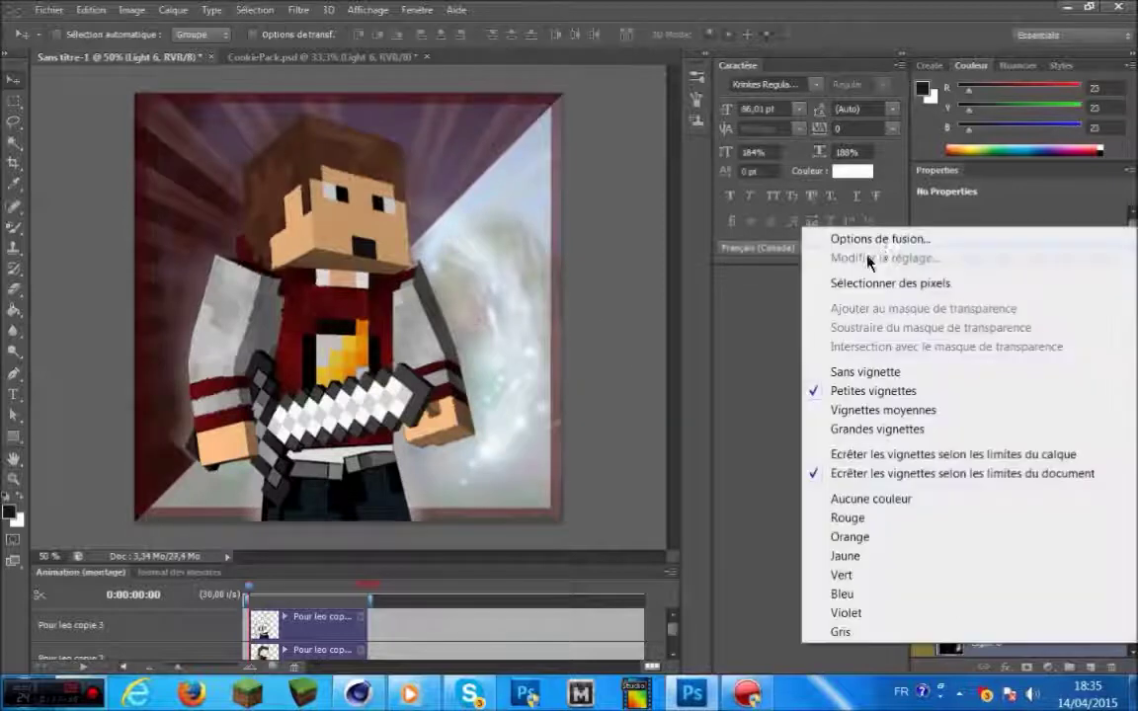
click(881, 240)
click(553, 451)
drag(583, 251, 527, 267)
click(982, 314)
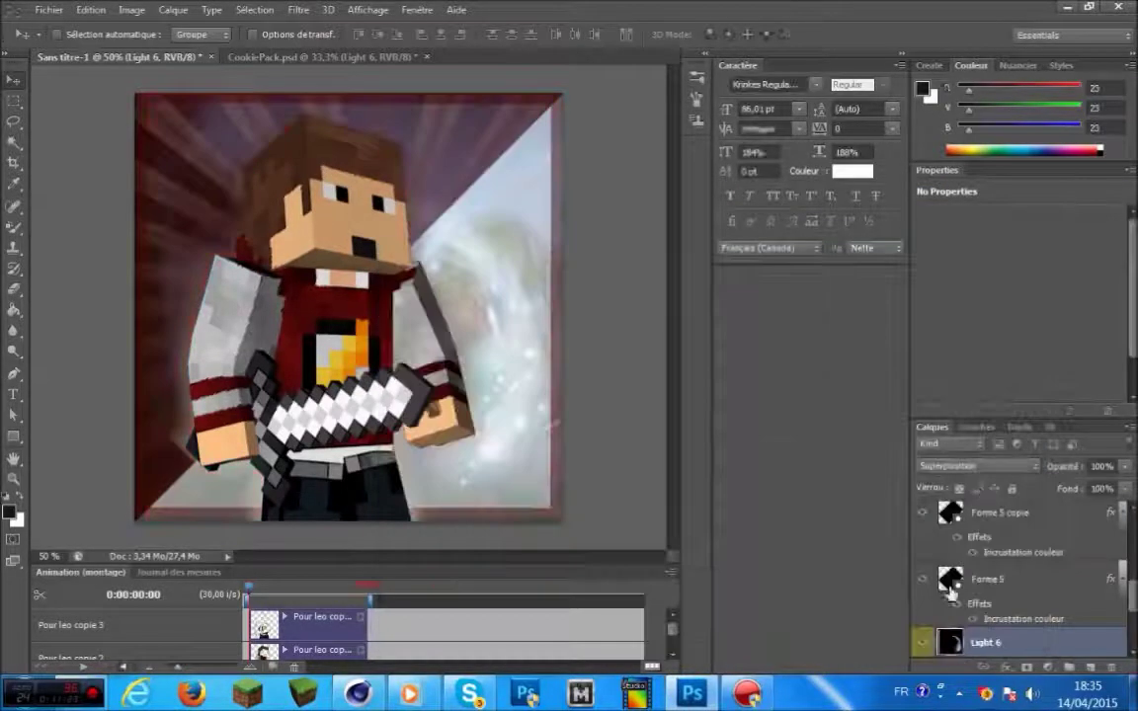
Shift the Light 6 effect slightly to the right beside the character's arm
click(978, 466)
click(934, 148)
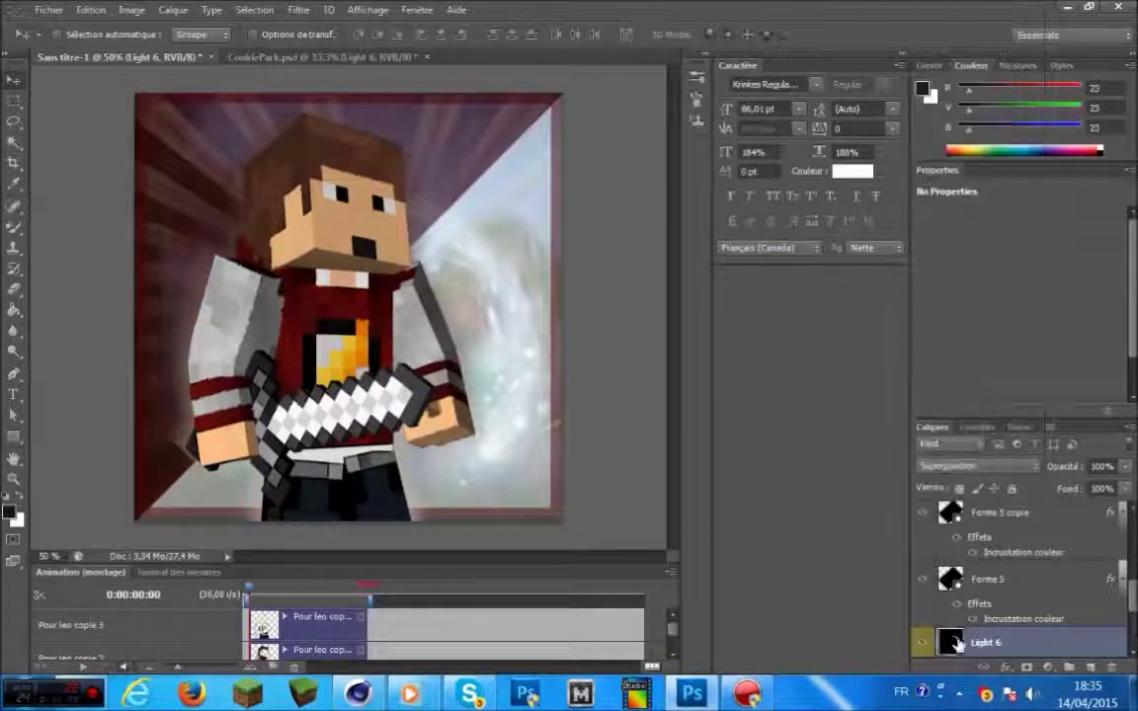
mouse_move(505, 432)
mouse_down()
mouse_move(530, 296)
mouse_move(522, 432)
mouse_up()
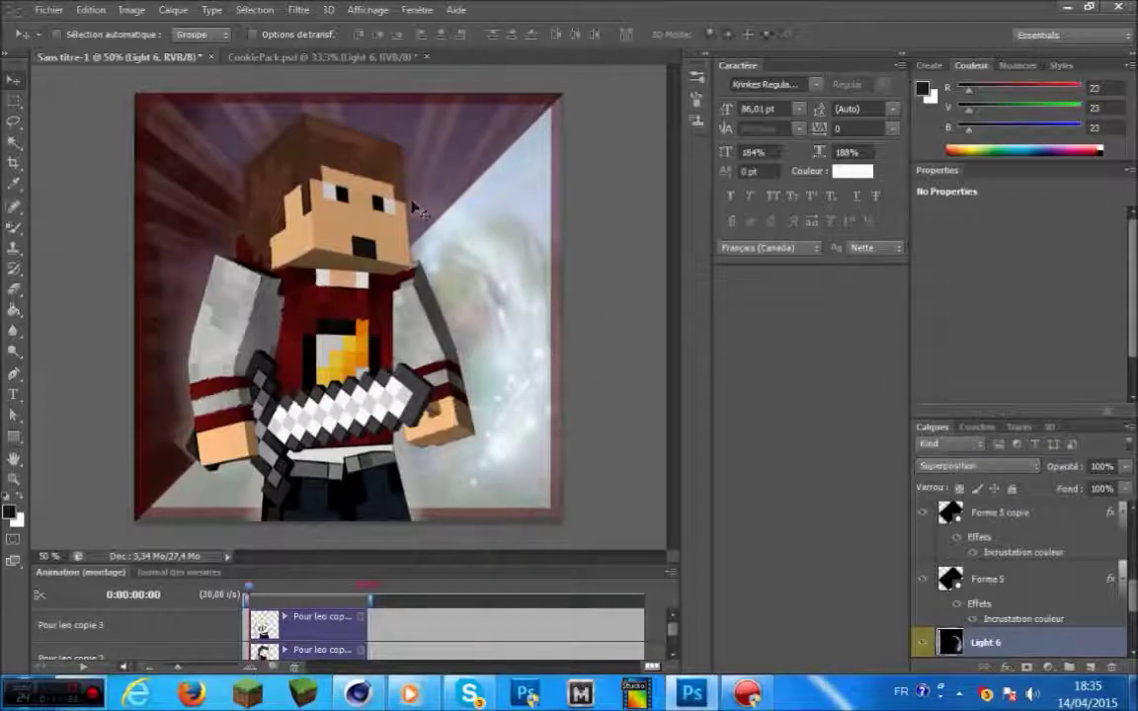
In CookiePack.psd, close the Lights group and list the particle layers
click(322, 57)
click(924, 511)
scroll(930, 512, up, 5)
click(940, 548)
click(941, 566)
click(955, 583)
scroll(943, 603, down, 5)
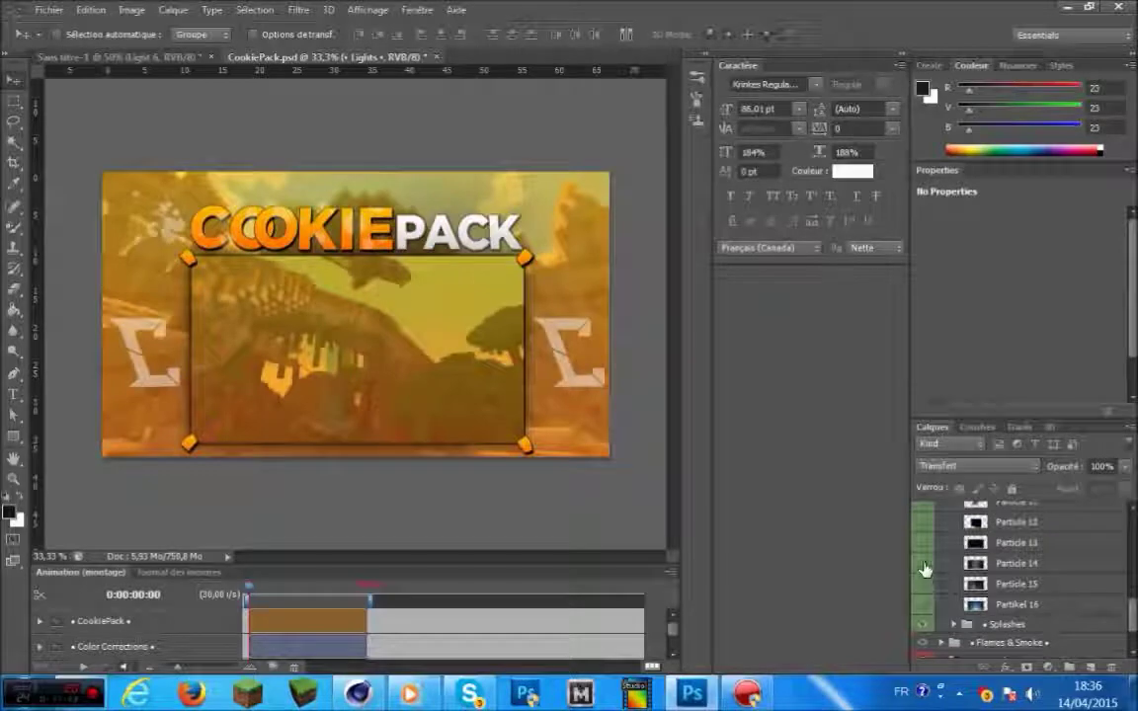
Show the Particle 15 layer and duplicate it into the Sans titre-1 document
drag(925, 570, 924, 584)
right_click(1015, 583)
click(754, 130)
click(668, 319)
click(670, 332)
click(970, 259)
In Sans titre-1, enlarge the Particle 15 effect and position it over the avatar's background behind the character
click(141, 59)
drag(216, 149, 201, 356)
key(ctrl+t)
drag(599, 250, 862, 23)
key(Return)
drag(433, 276, 473, 275)
Add a white text line with the player's nickname in the avatar's lower-left corner
key(t)
click(146, 442)
click(168, 33)
click(153, 82)
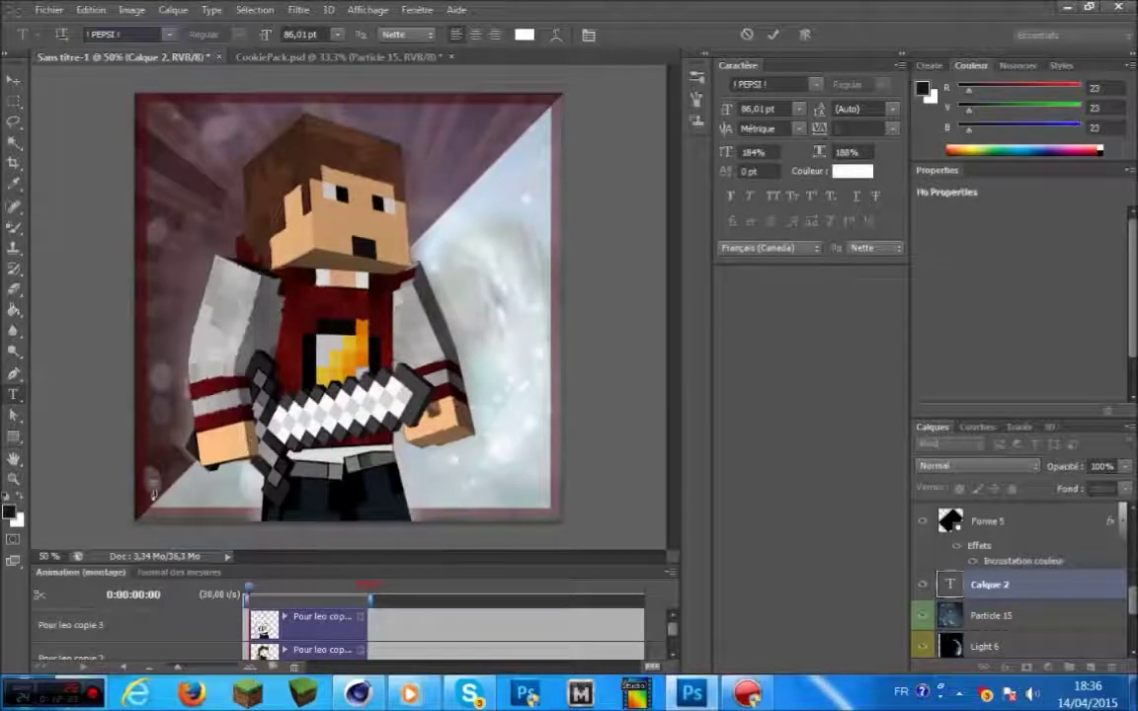
click(169, 34)
click(132, 229)
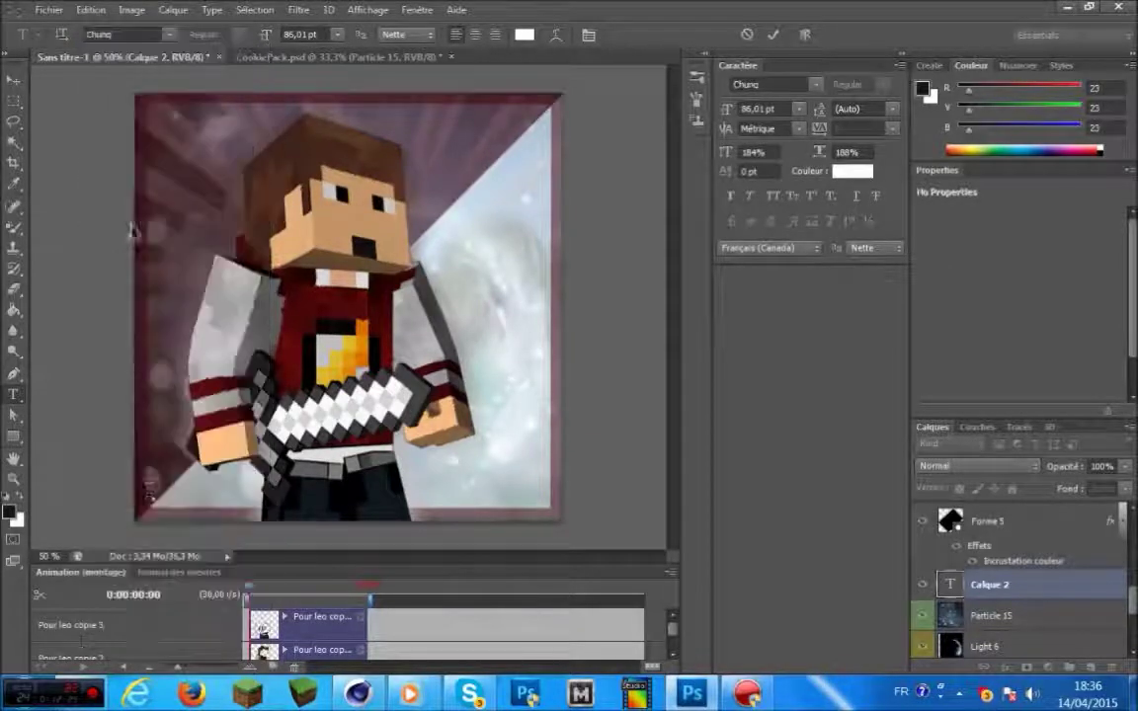
text(LEOTHEMAND)
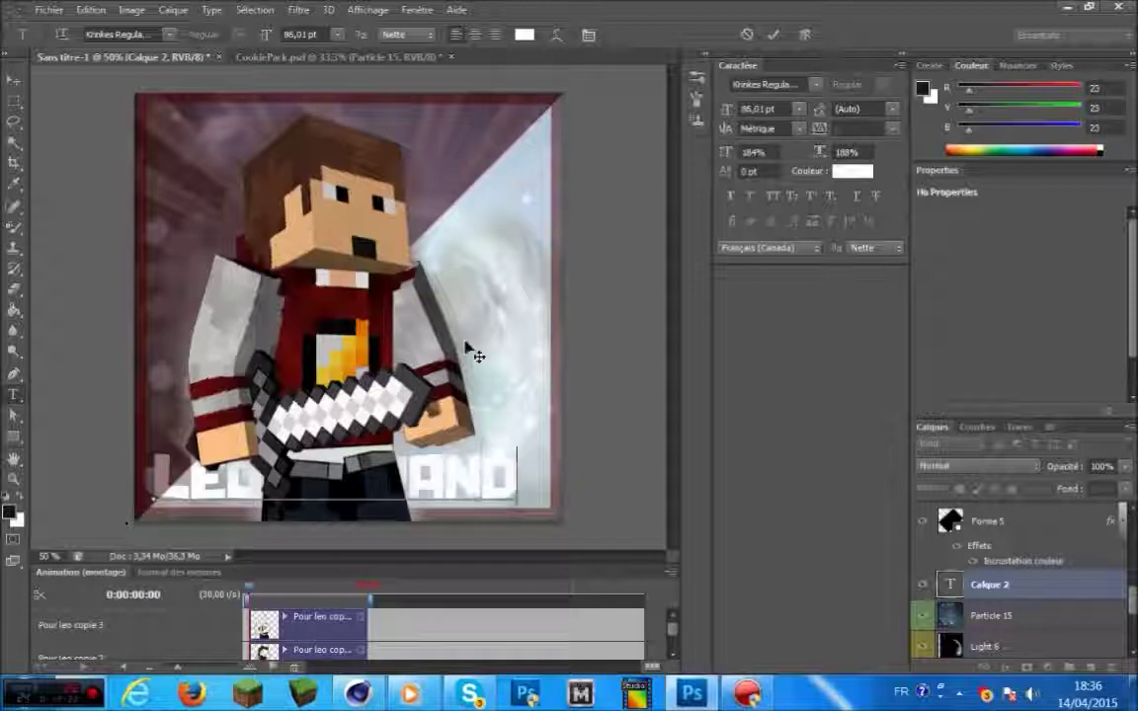
Set the nickname text to the Chunq font at 27,01 pt and move it down close to the frame's lower-left corner
key(ctrl+a)
drag(266, 34, 210, 60)
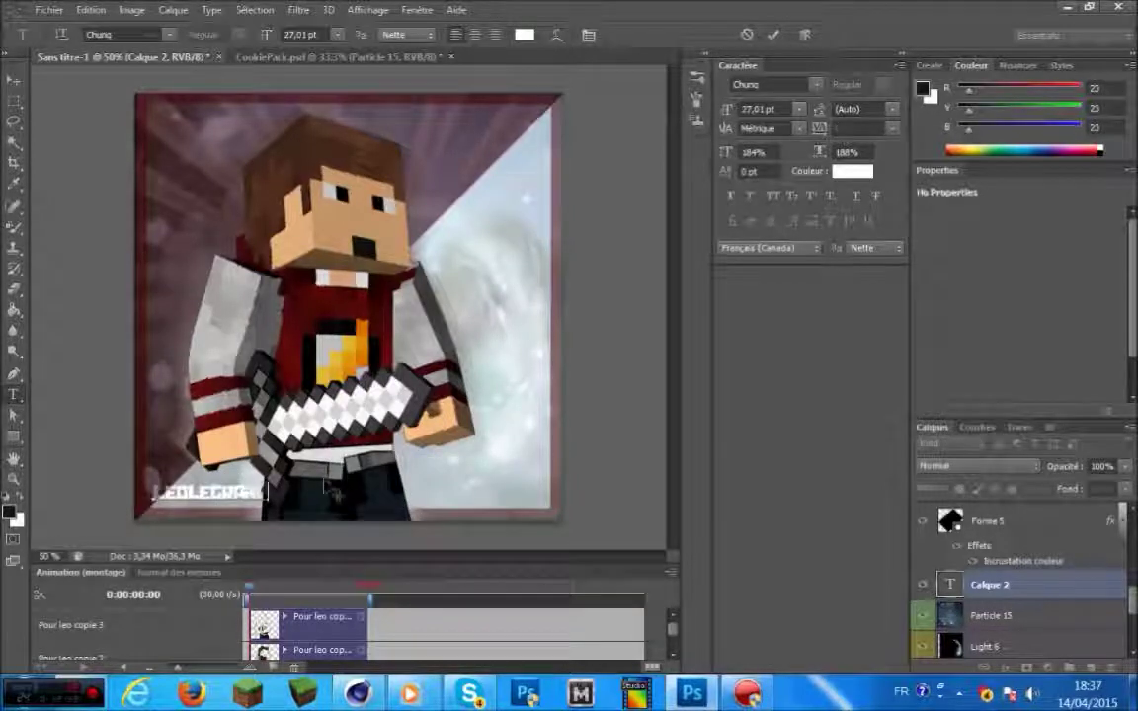
drag(393, 363, 363, 388)
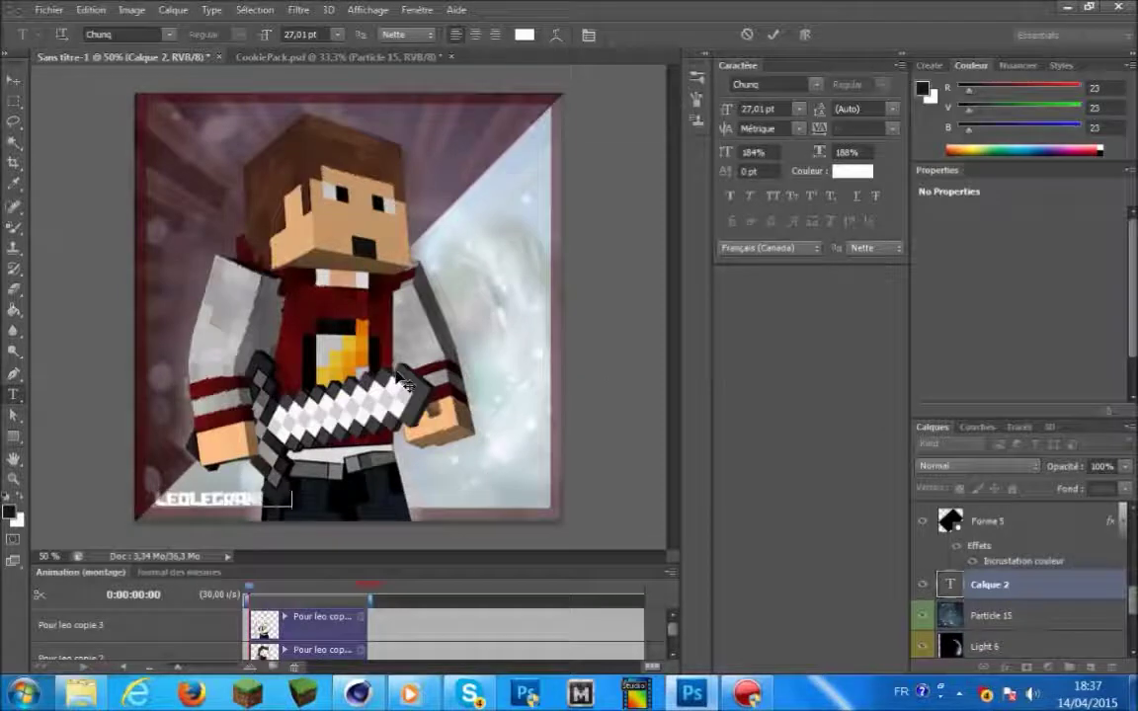
Give the nickname text layer a black outside stroke and a linear dark-to-light gradient overlay
right_click(1050, 581)
click(860, 95)
click(415, 522)
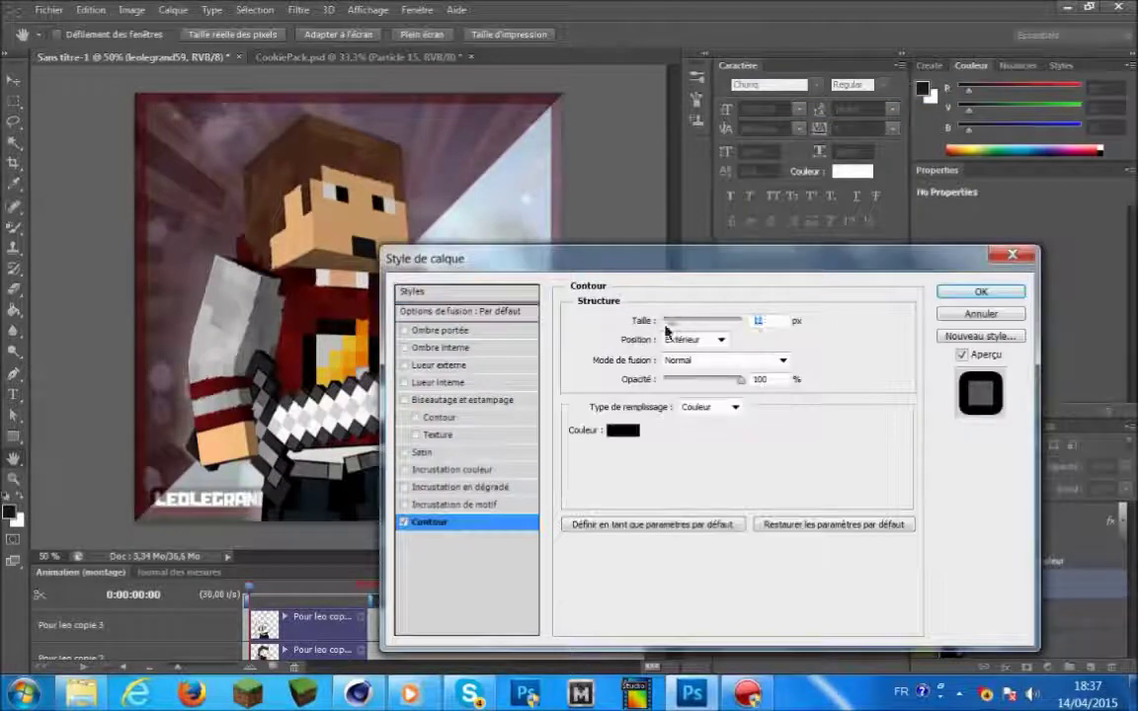
click(462, 487)
click(739, 359)
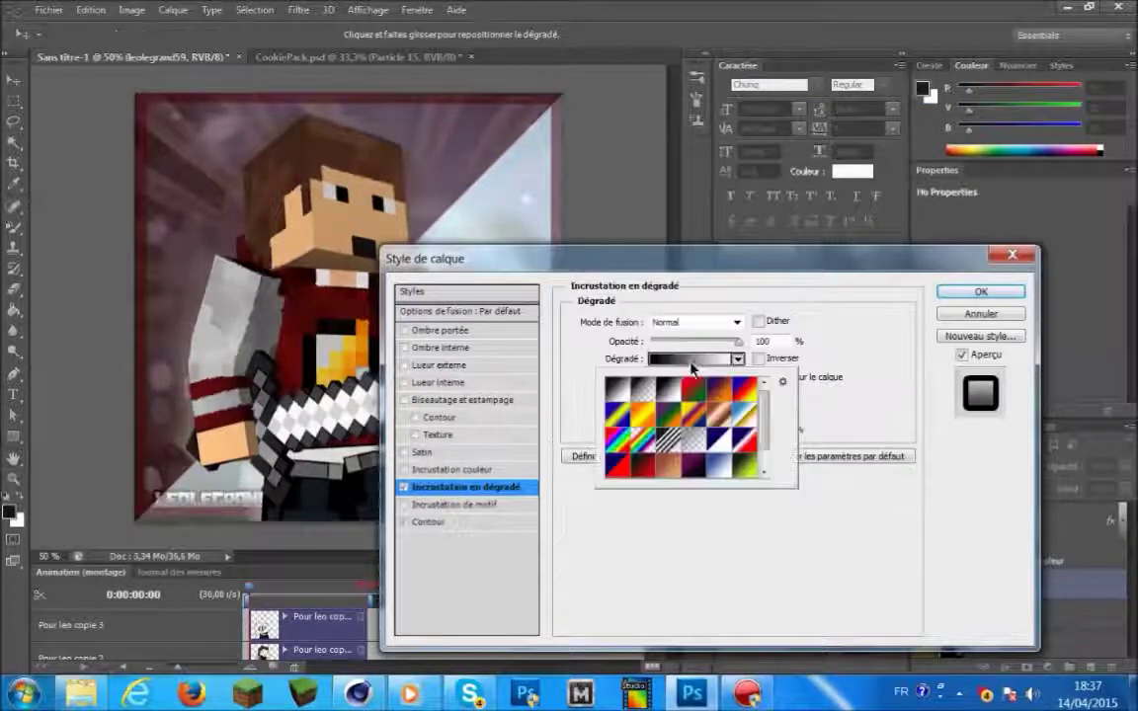
click(672, 359)
key(Return)
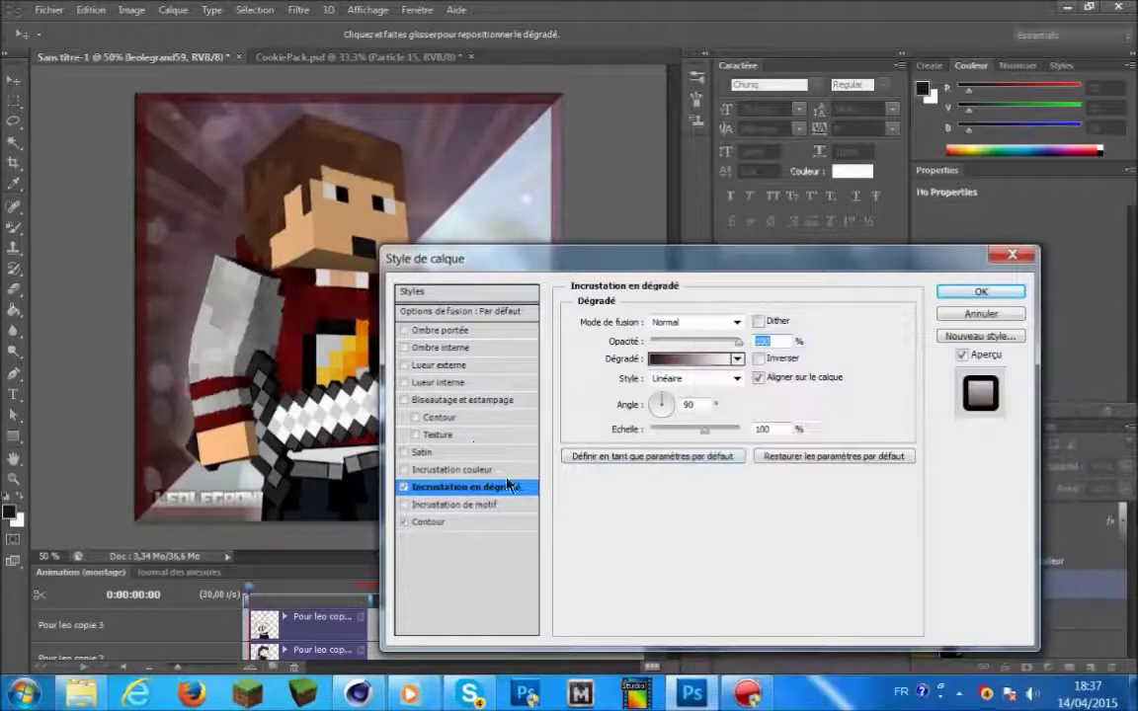
click(958, 294)
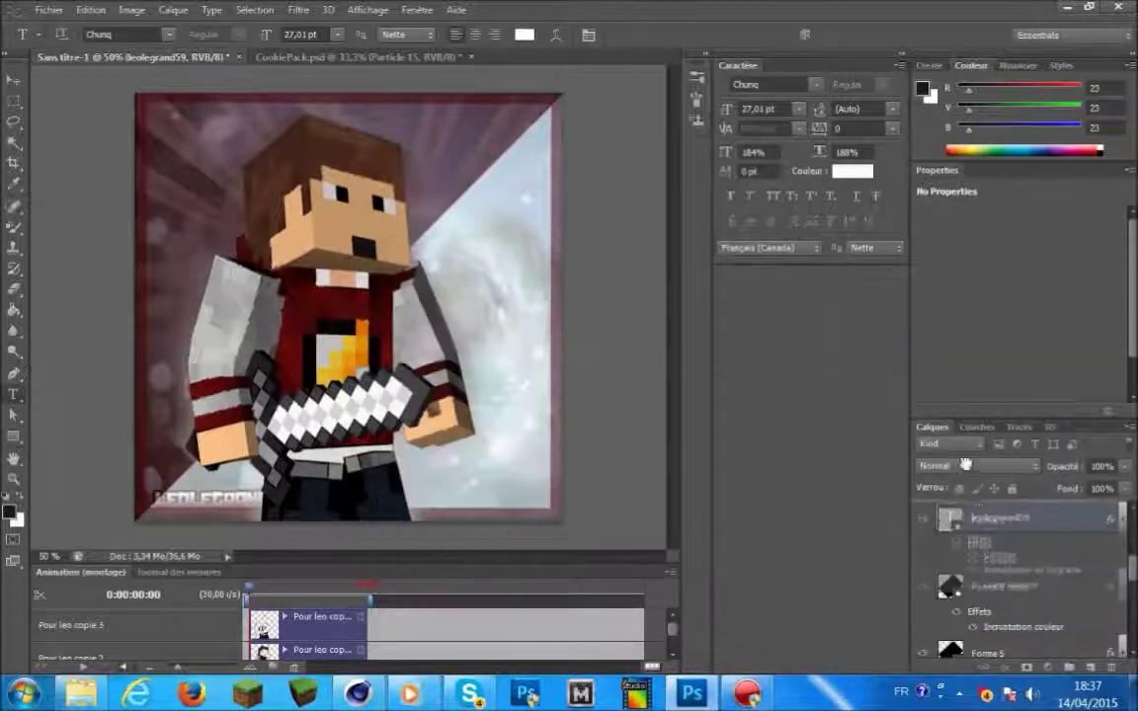